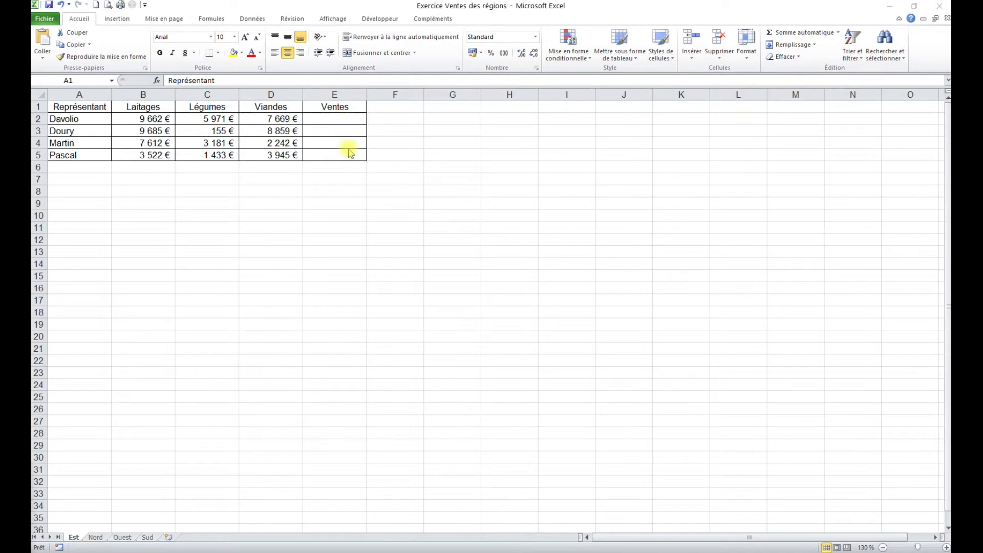
# Examine the sales tables and the empty Ventes column on the Nord, Ouest and Sud sheets
pyautogui.click(98, 538)
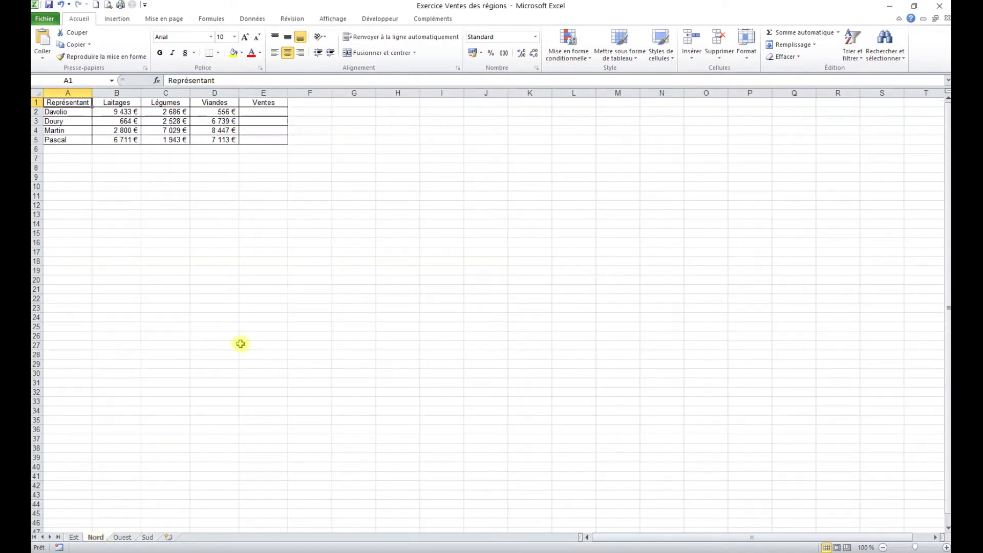
pyautogui.scroll(3, 324, 351)
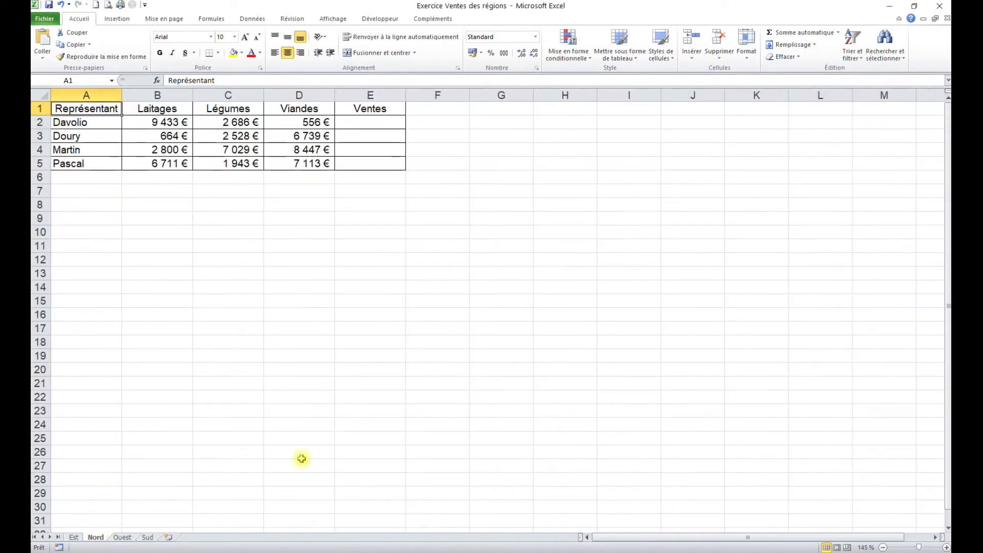
pyautogui.click(125, 536)
pyautogui.scroll(3, 321, 364)
pyautogui.click(150, 537)
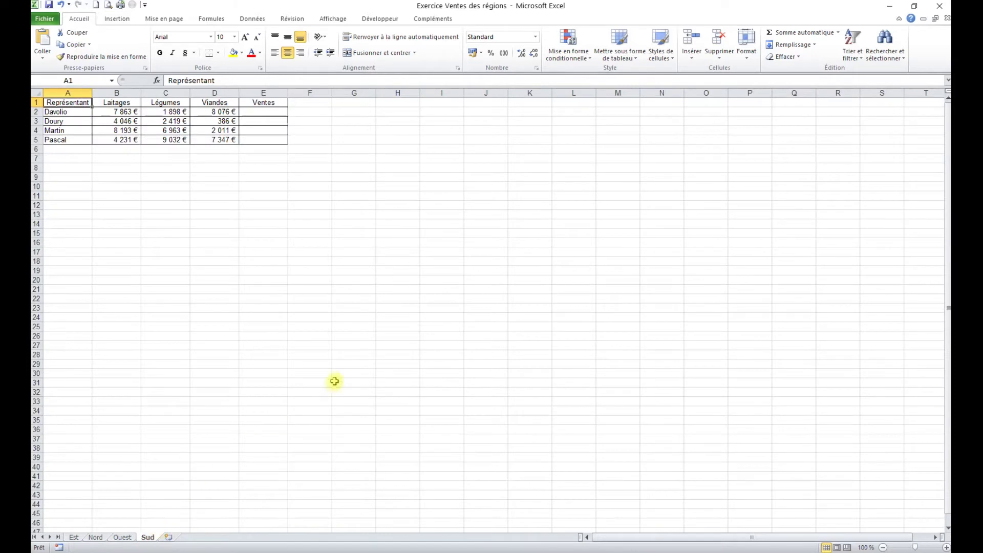
pyautogui.scroll(3, 333, 380)
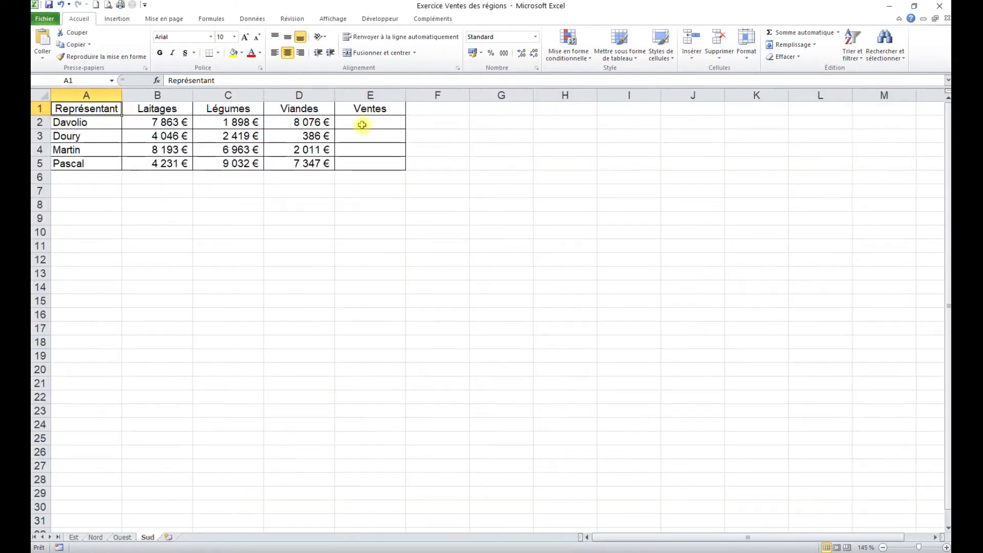
pyautogui.moveTo(360, 123); pyautogui.dragTo(360, 164)
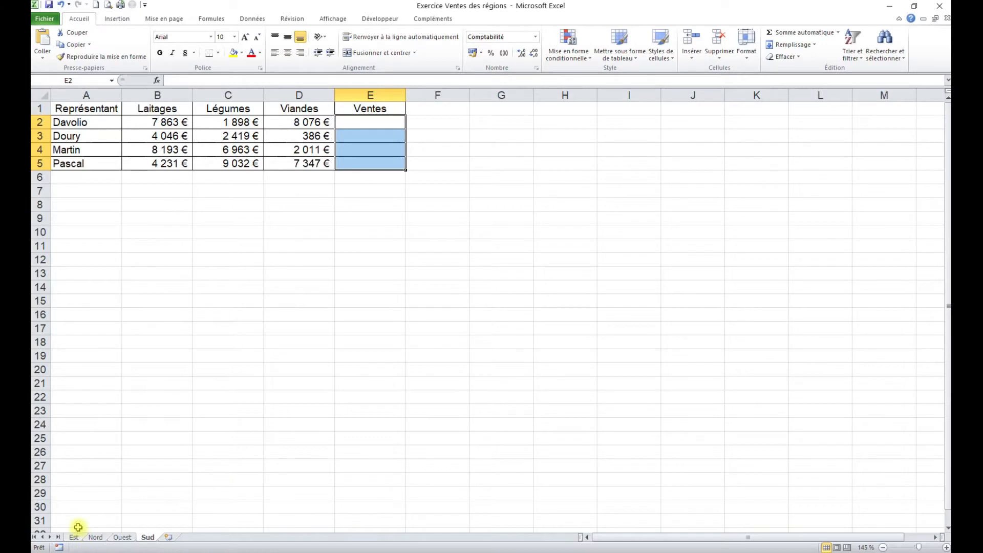
pyautogui.click(396, 246)
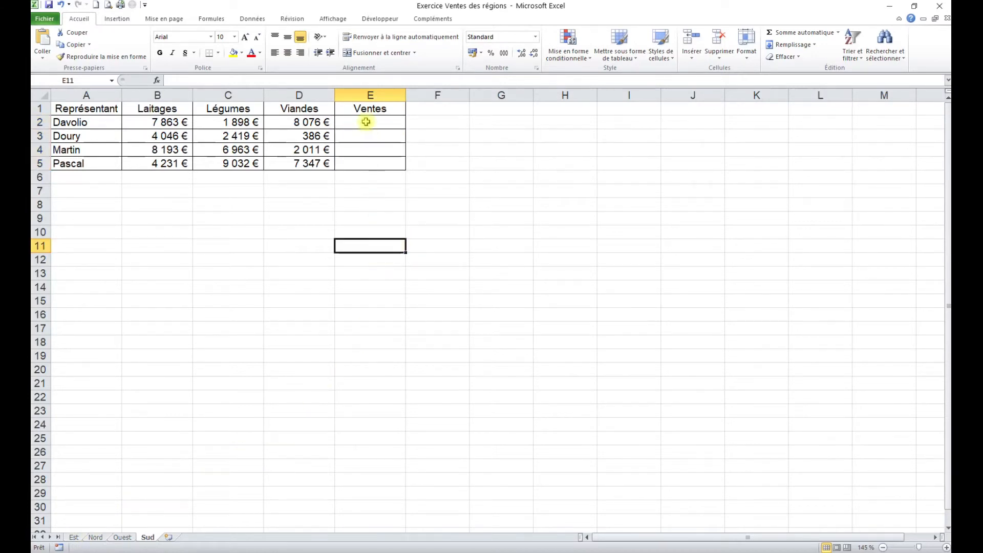
# Group the sheets Est through Sud, then sum B2:D2 in E2 and fill the formula down to E5
pyautogui.click(72, 538)
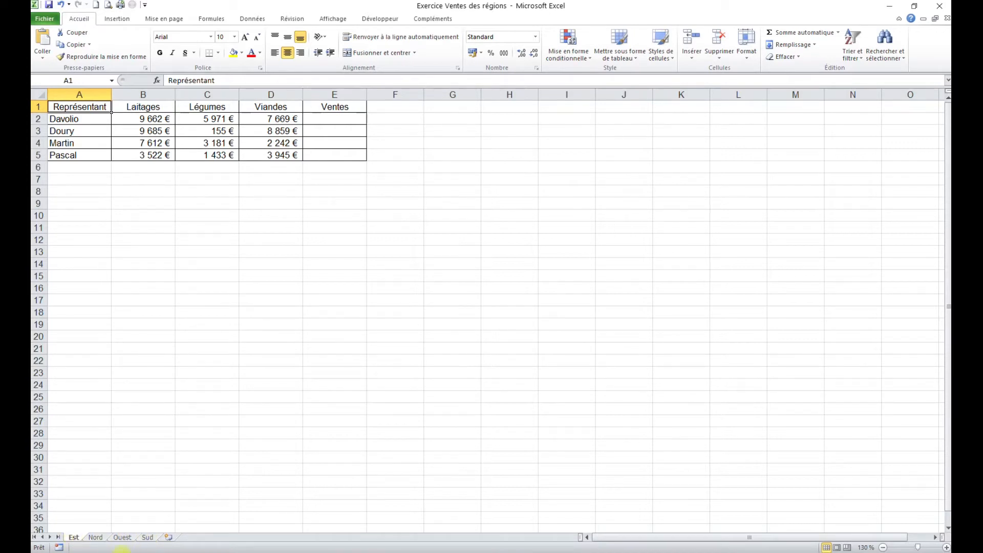
pyautogui.keyDown('shift'); pyautogui.click(149, 538); pyautogui.keyUp('shift')
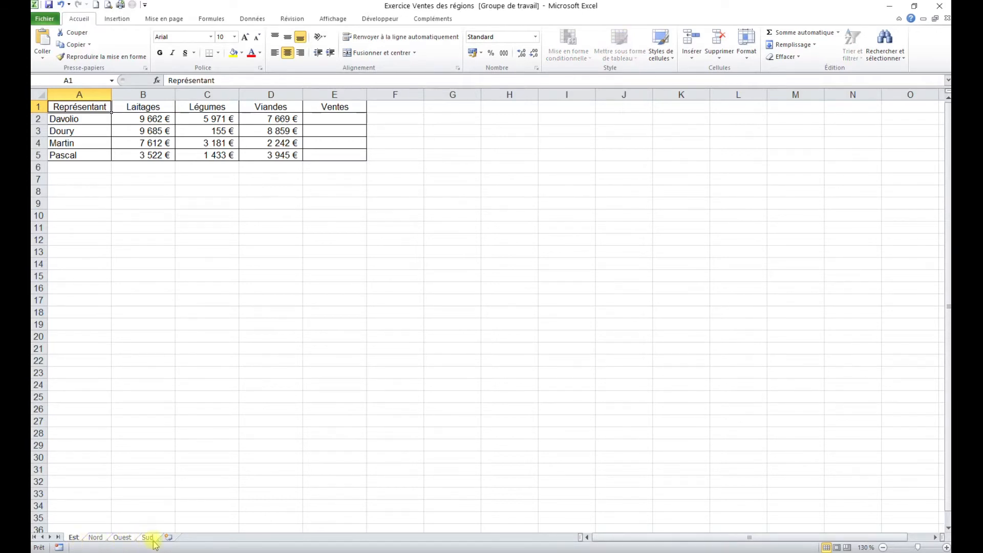
pyautogui.click(326, 119)
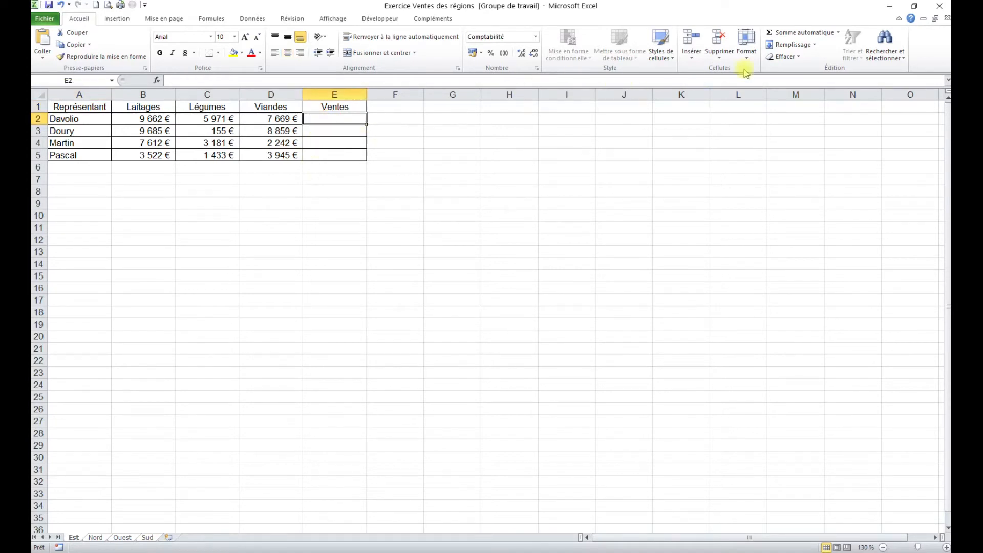
pyautogui.click(780, 38)
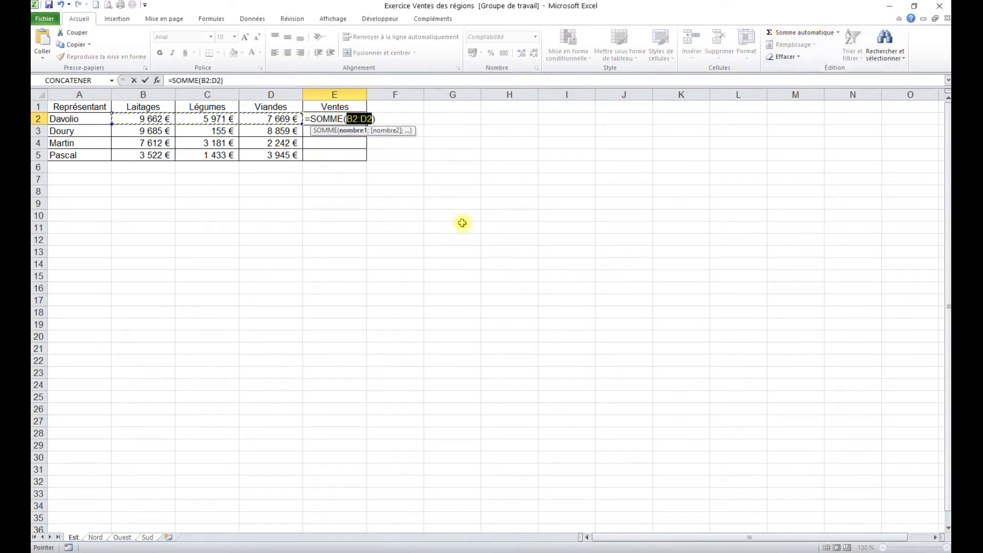
pyautogui.press('Return')
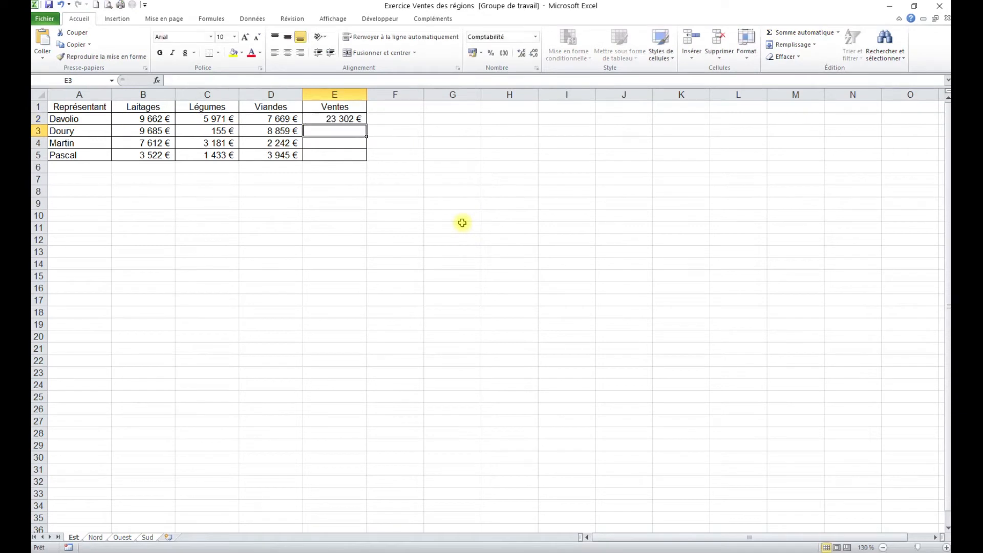
pyautogui.click(350, 119)
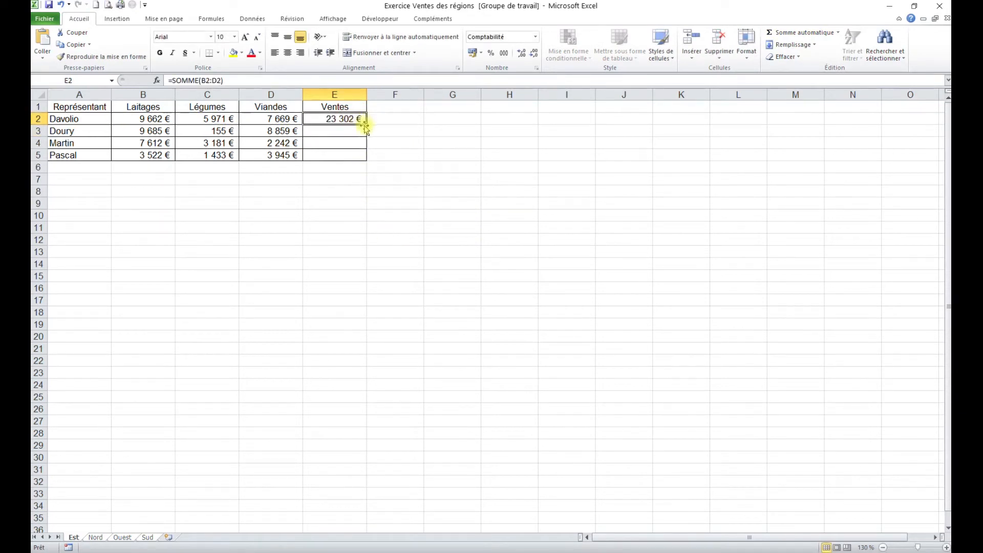
pyautogui.moveTo(366, 125); pyautogui.dragTo(369, 161)
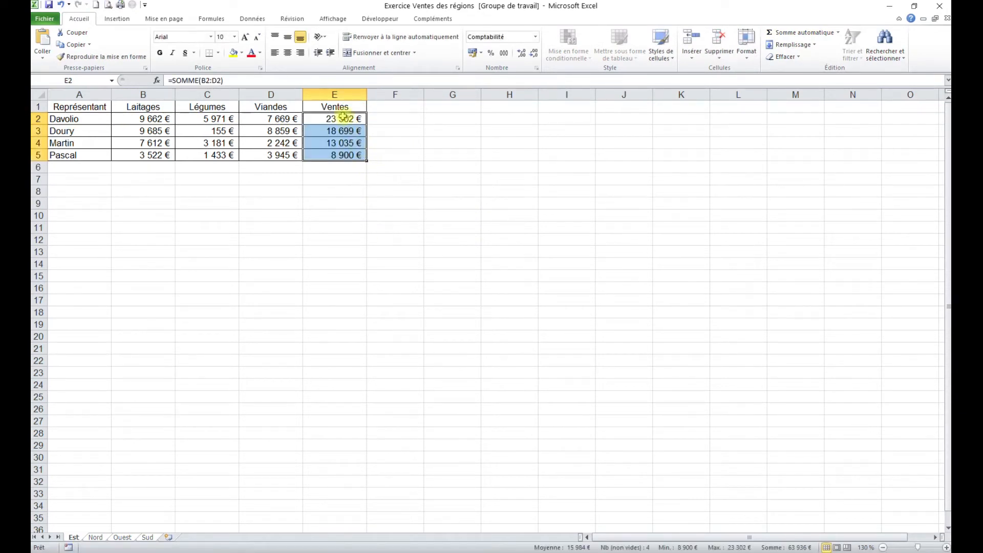
# Check the Ventes formulas and totals on the Nord, Ouest, Sud and Est sheets individually
pyautogui.click(95, 537)
pyautogui.click(123, 539)
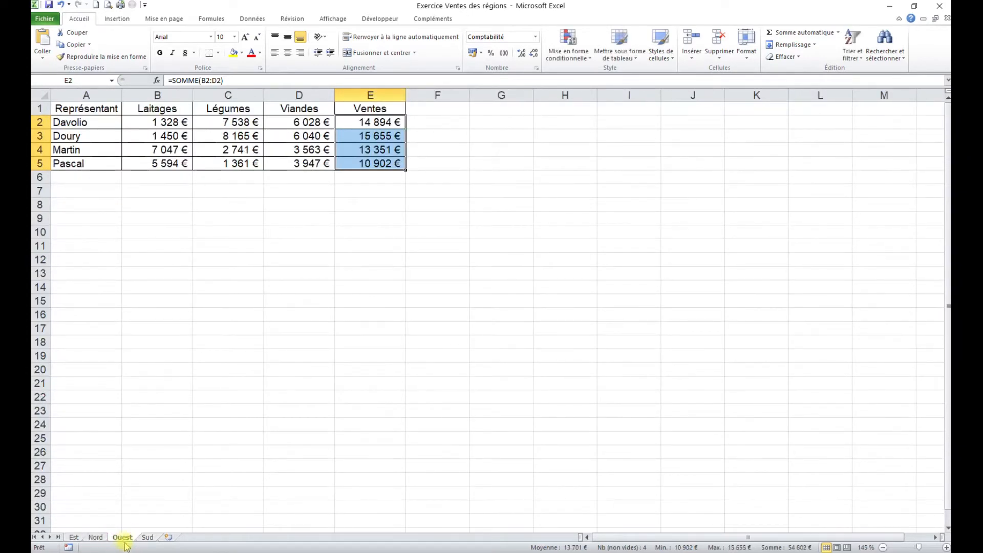
pyautogui.click(149, 538)
pyautogui.click(74, 537)
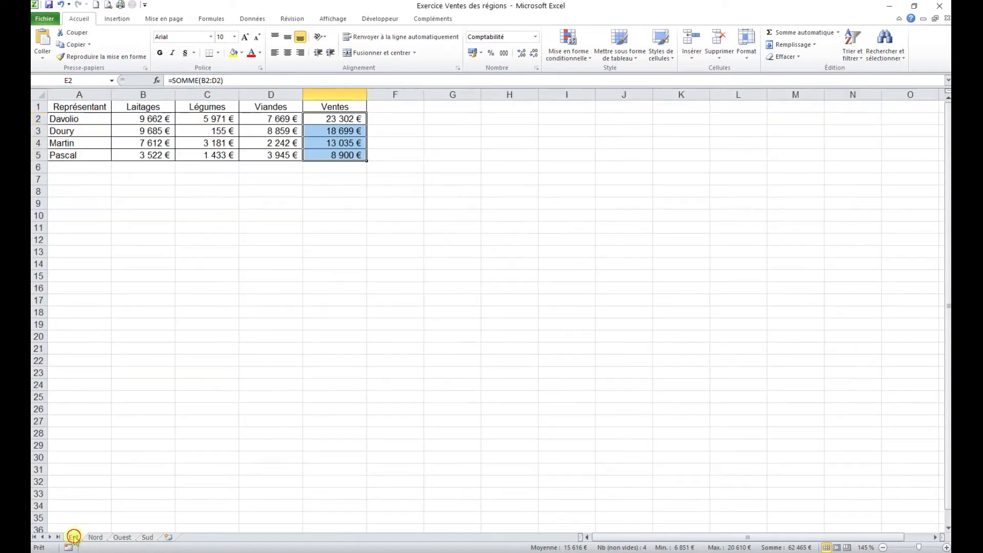
pyautogui.click(145, 298)
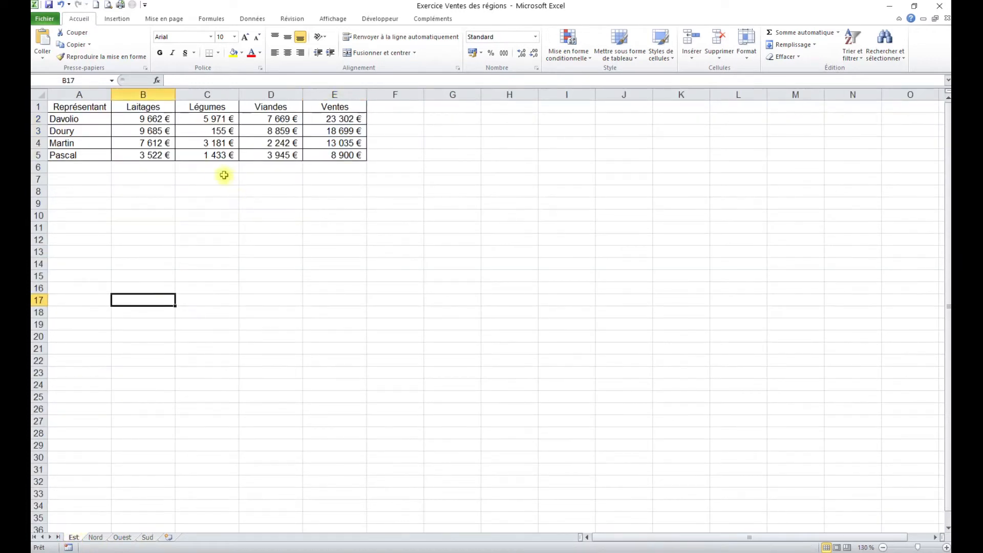
pyautogui.moveTo(345, 118); pyautogui.dragTo(344, 153)
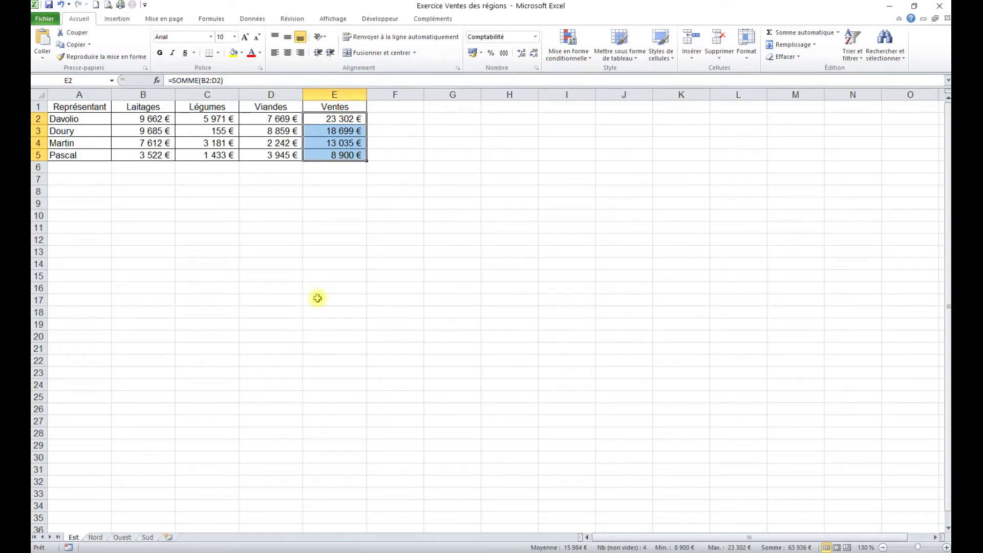
pyautogui.click(237, 299)
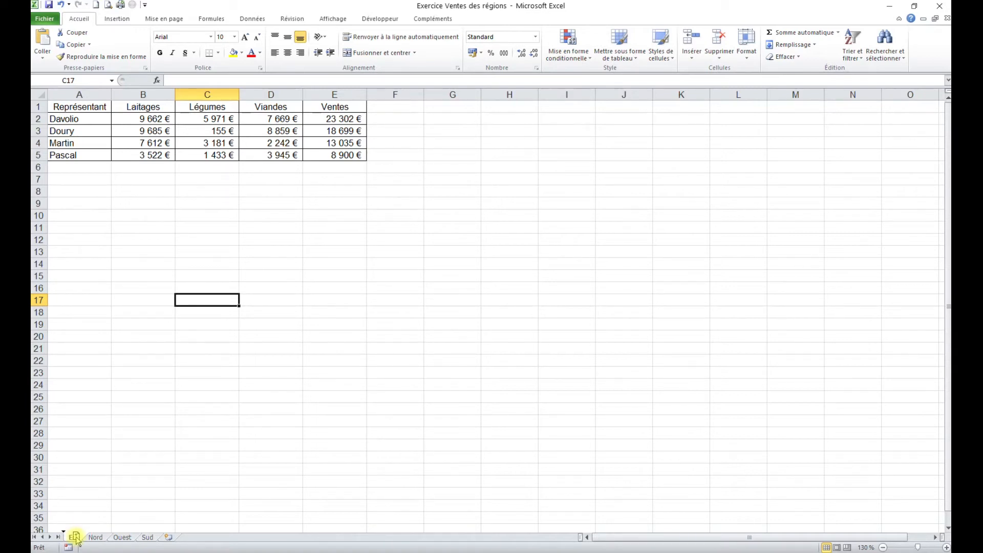
# Duplicate the Est sheet after Sud and rename the copy France
pyautogui.moveTo(75, 538); pyautogui.dragTo(167, 532)
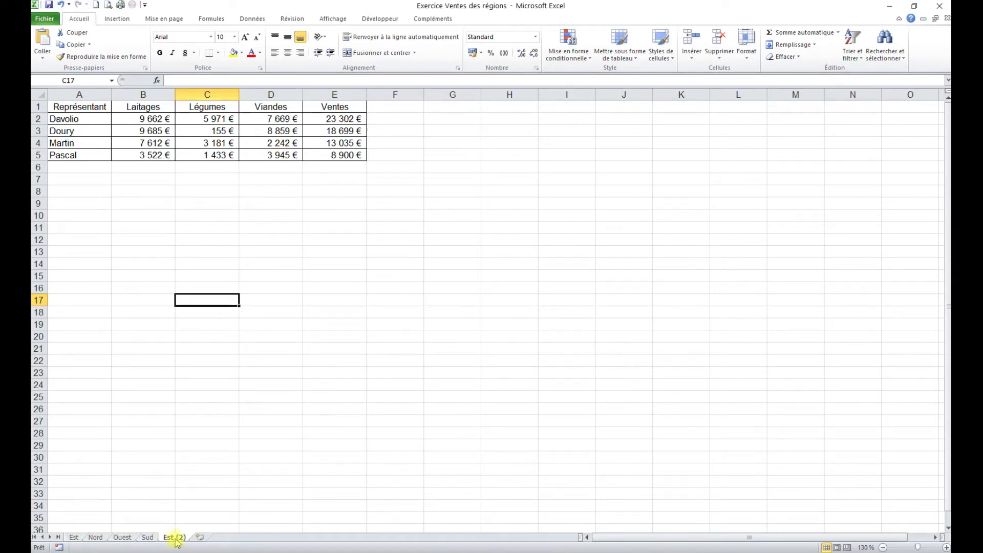
pyautogui.doubleClick(176, 539)
pyautogui.write('France')
pyautogui.press('Return')
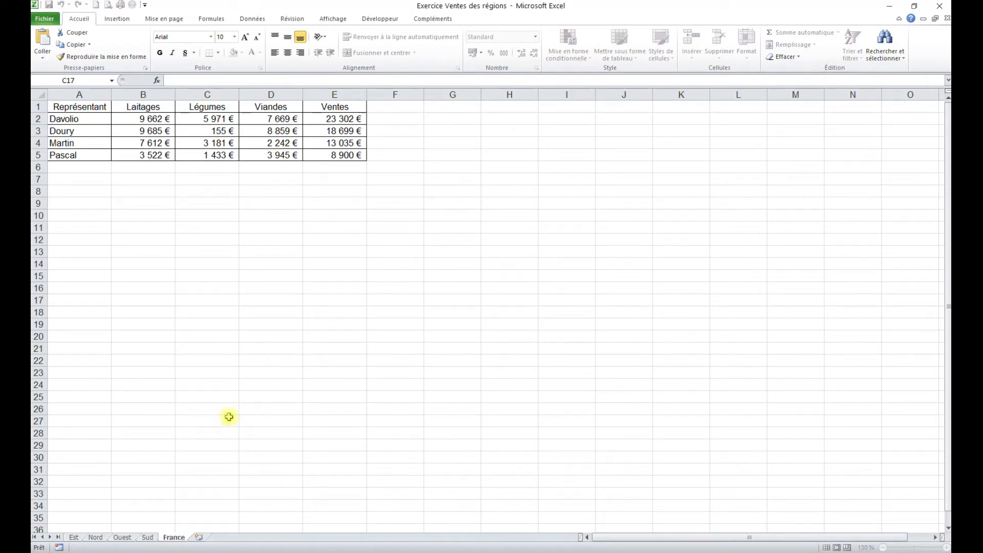
# Clear the contents of B1:E5 on the France sheet, keeping the representatives column and the borders
pyautogui.click(202, 227)
pyautogui.moveTo(146, 107); pyautogui.dragTo(327, 155)
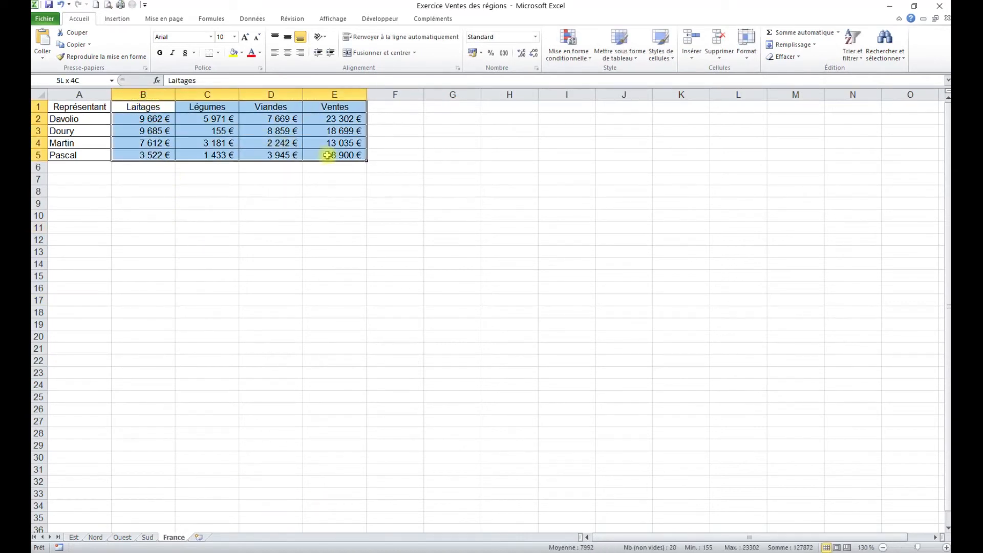
pyautogui.press('Delete')
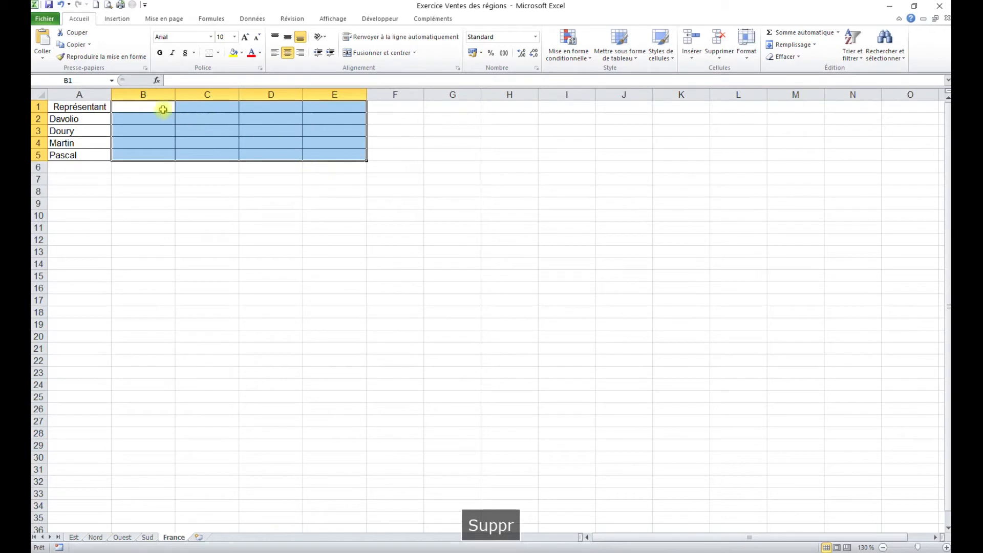
# Enter the region headers Est, Nord, Ouest and Sud in cells B1 to E1 of the France sheet
pyautogui.click(138, 105)
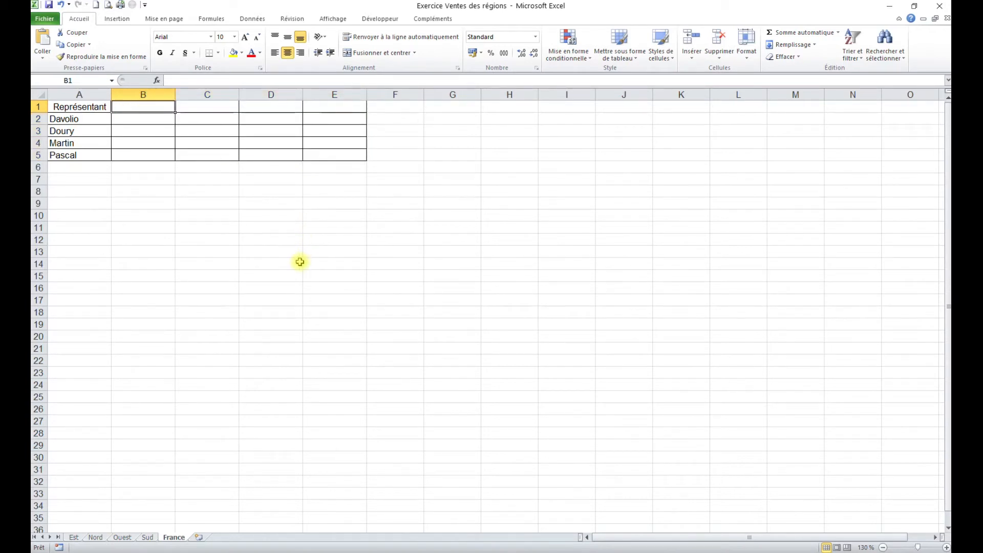
pyautogui.write('Est')
pyautogui.press('Right')
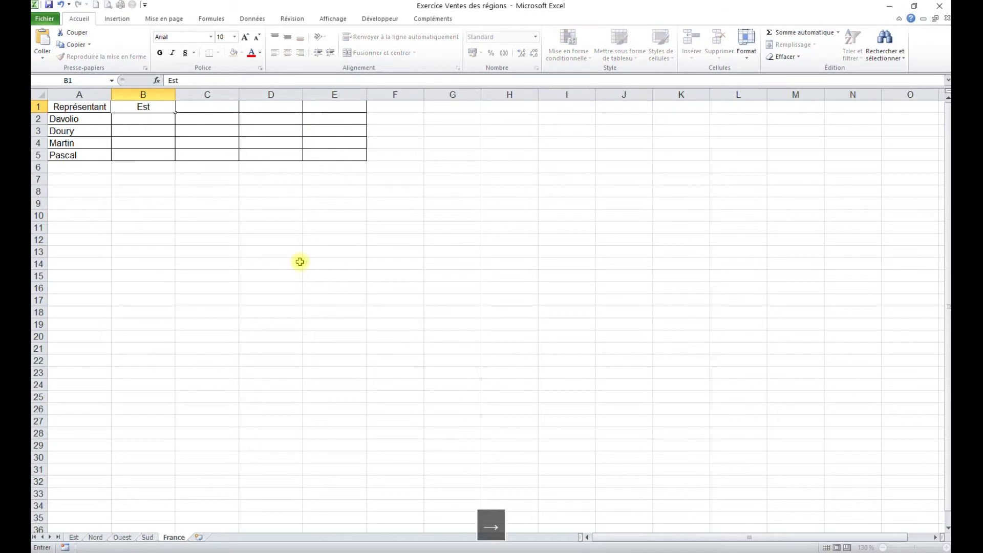
pyautogui.write('Nor')
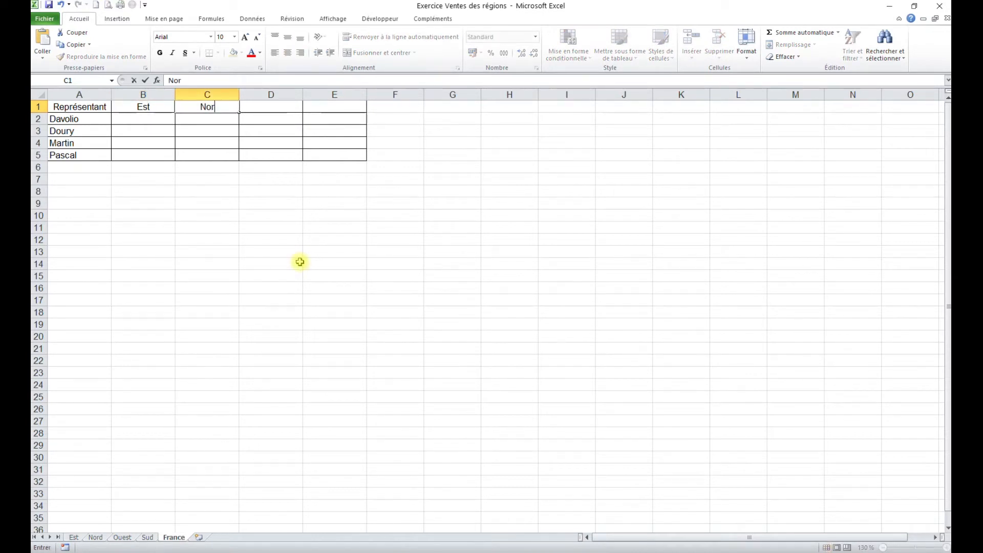
pyautogui.write('d')
pyautogui.press('Right')
pyautogui.write('O')
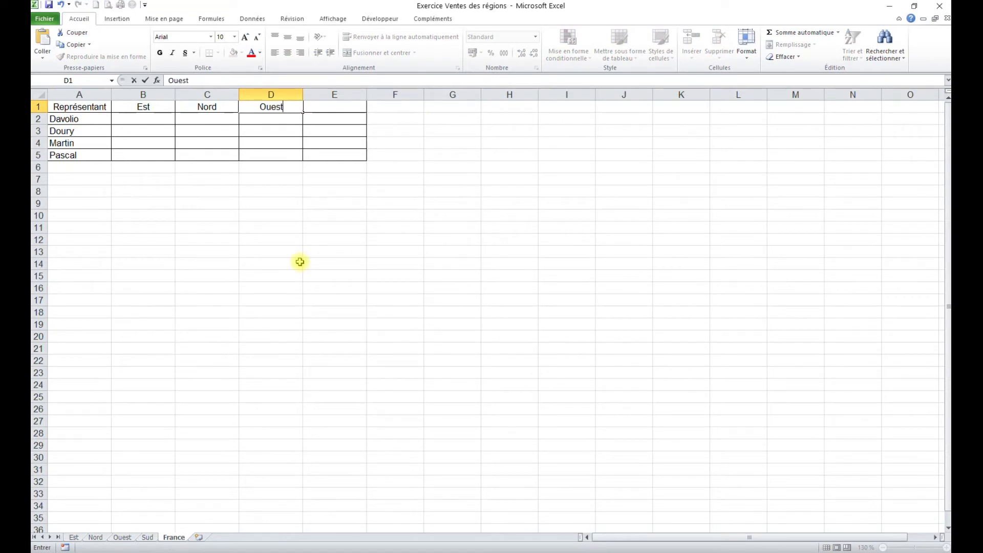
pyautogui.write('uest')
pyautogui.press('Right')
pyautogui.write('S')
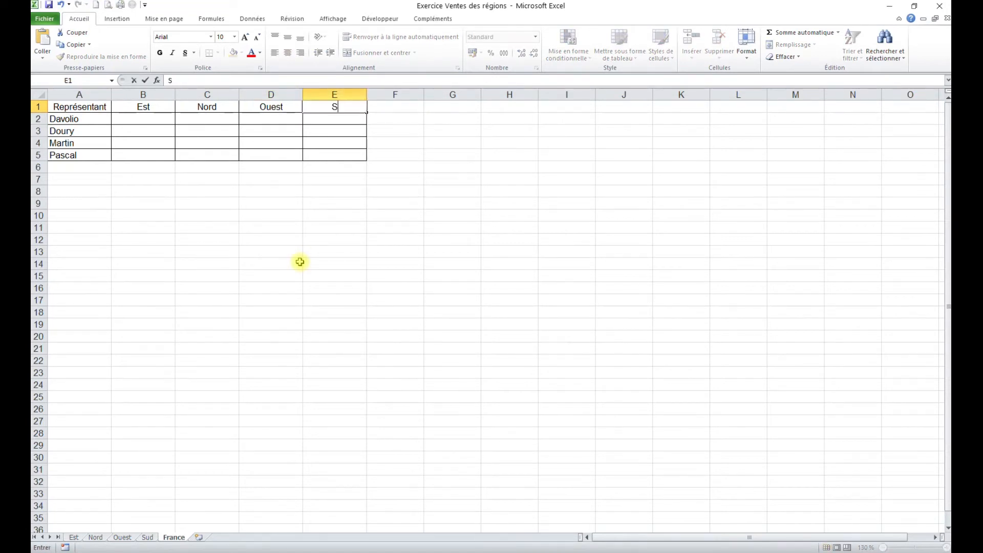
pyautogui.click(300, 262)
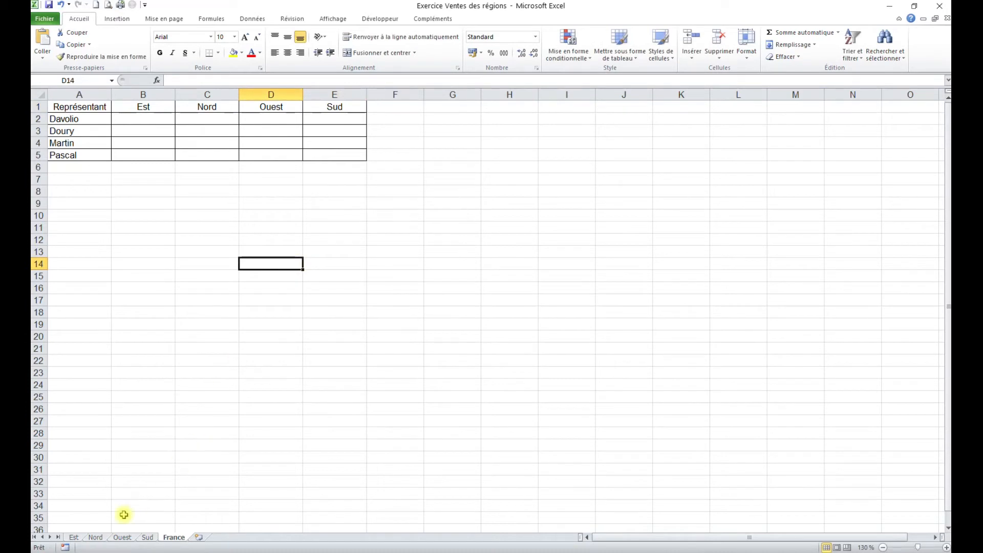
# Copy the Ventes totals E2:E5 from the Est sheet and paste them as links from B2 on the France sheet
pyautogui.click(74, 537)
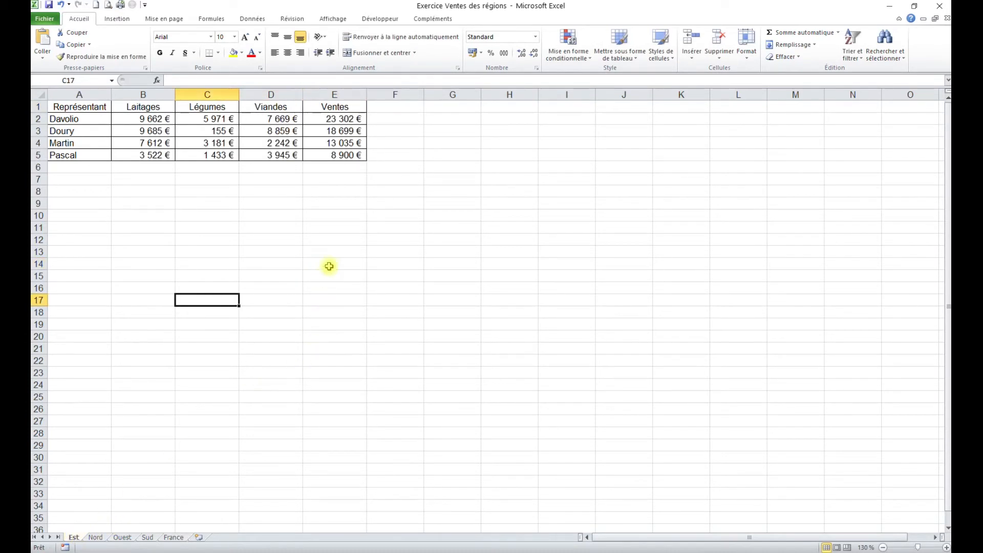
pyautogui.click(339, 119)
pyautogui.moveTo(339, 119); pyautogui.dragTo(345, 155)
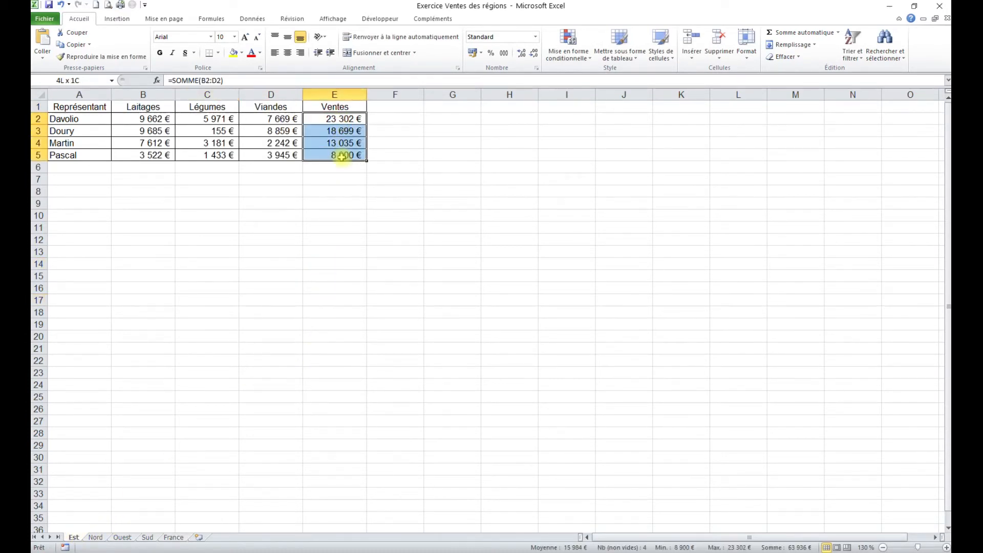
pyautogui.rightClick(343, 137)
pyautogui.click(373, 159)
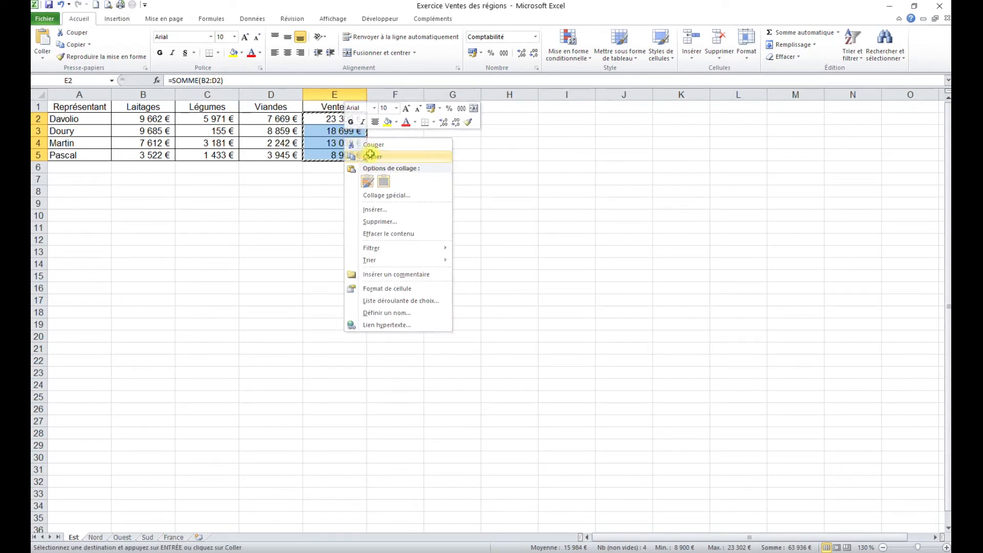
pyautogui.click(173, 537)
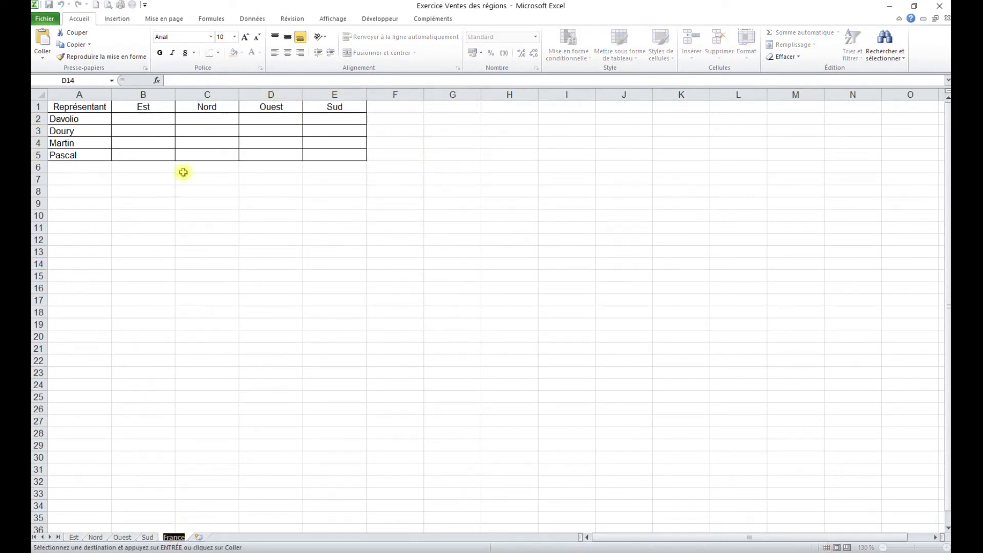
pyautogui.click(150, 119)
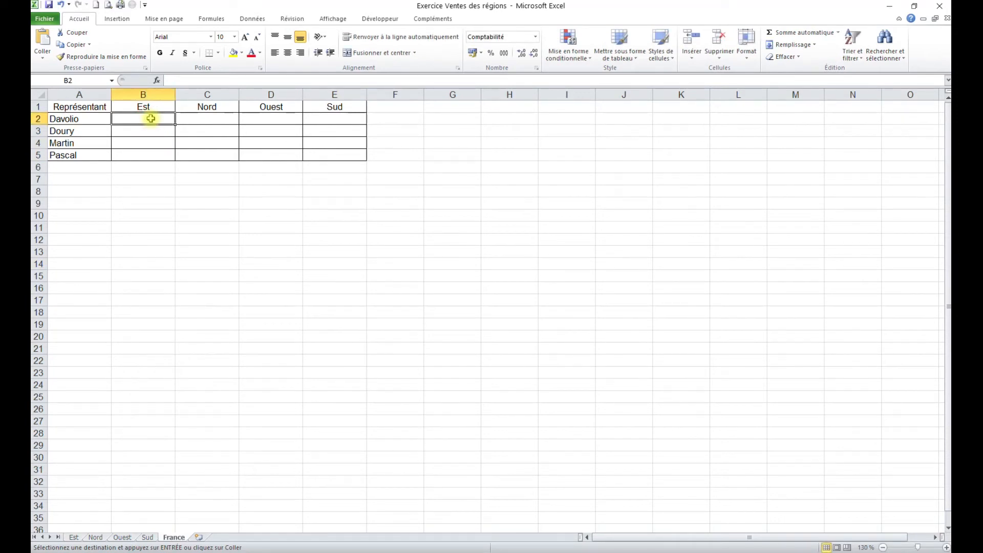
pyautogui.rightClick(151, 119)
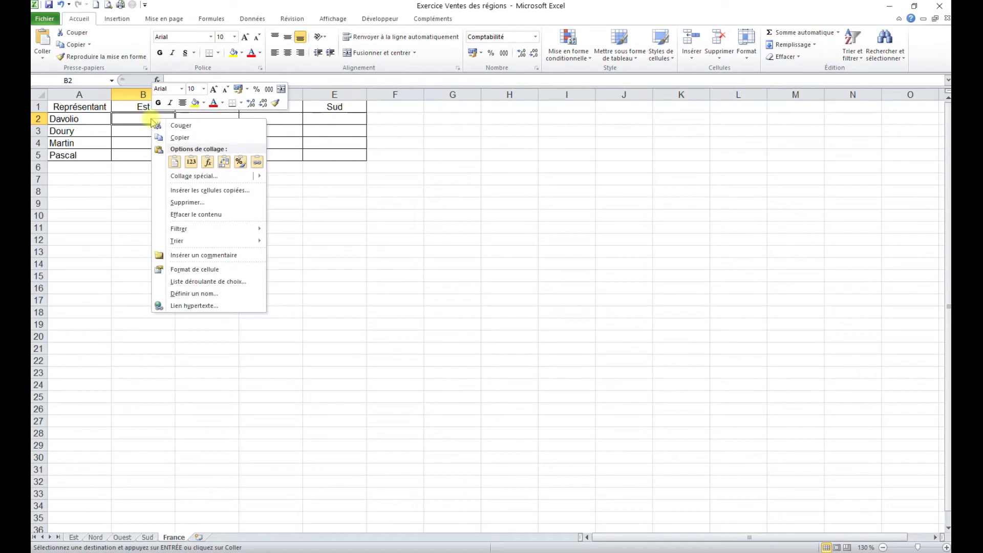
pyautogui.click(257, 164)
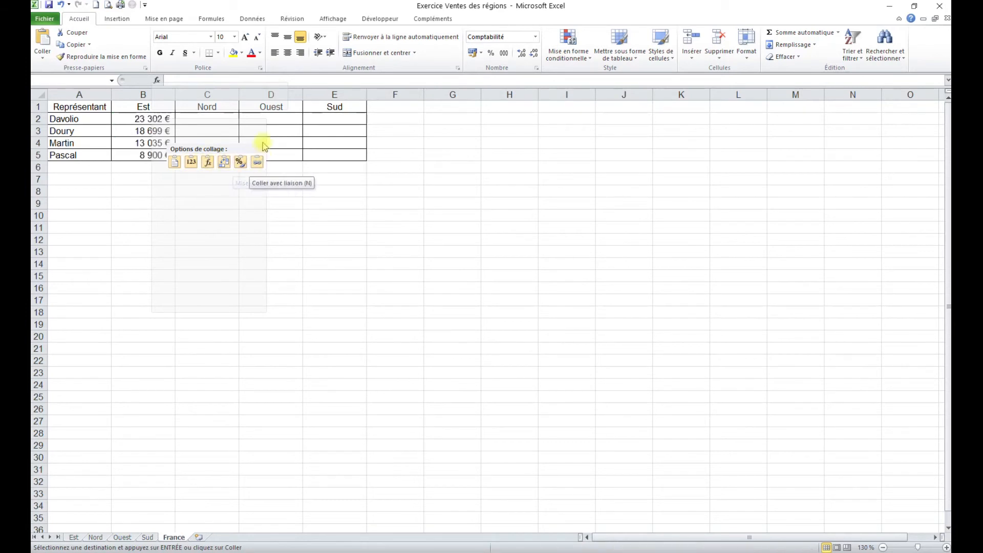
# Use Paste Special with Coller avec liaison to link the copied Est totals into B2:B5 of France, and check the formula in B2
pyautogui.moveTo(190, 178)
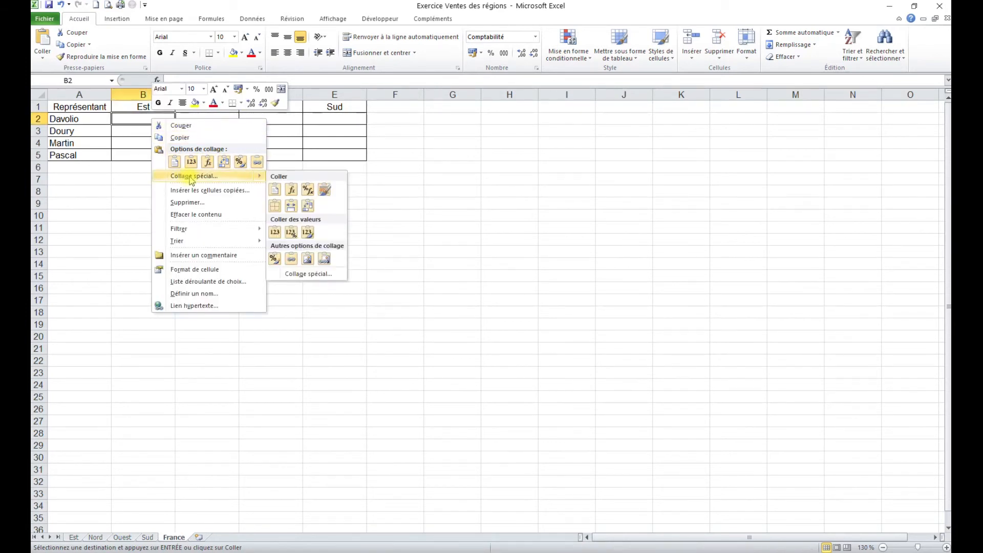
pyautogui.click(190, 178)
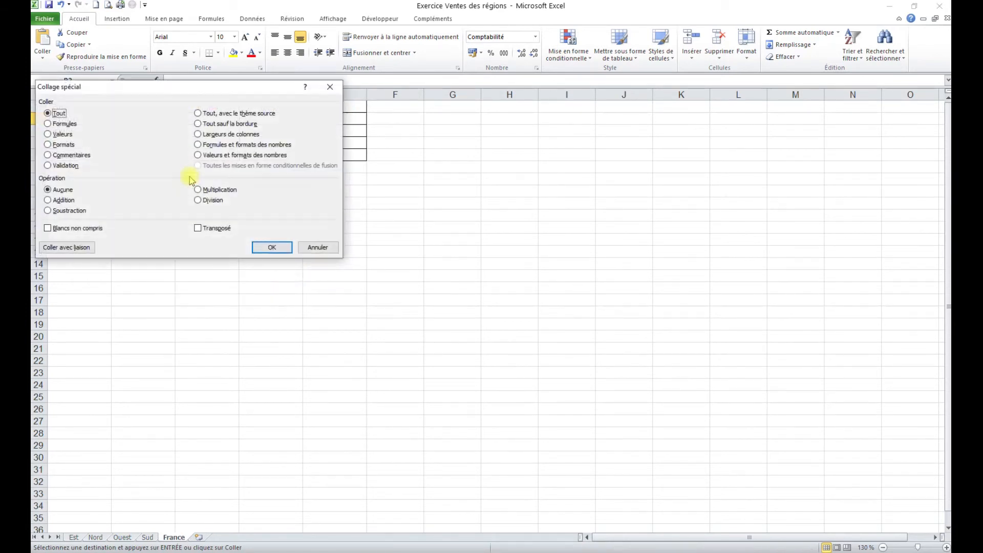
pyautogui.click(67, 248)
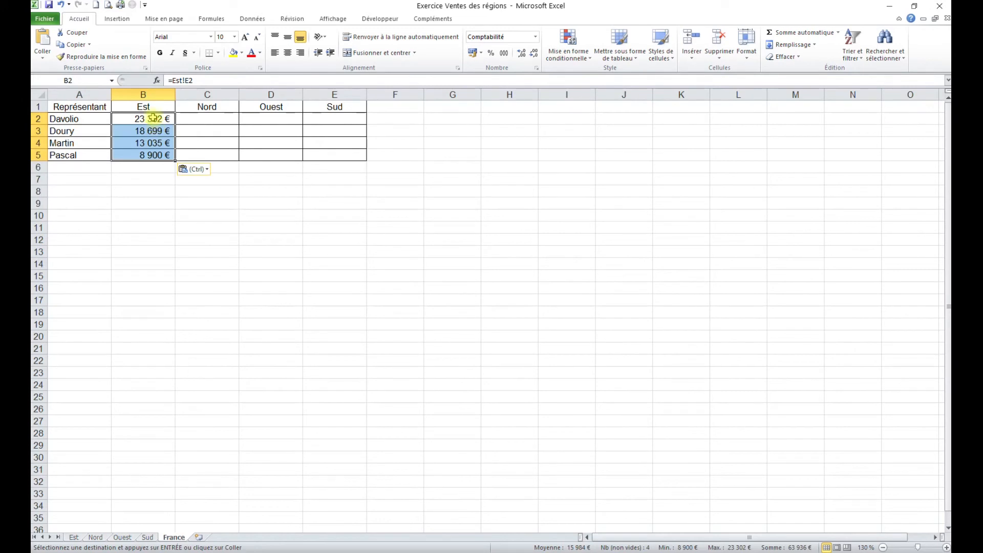
pyautogui.doubleClick(152, 118)
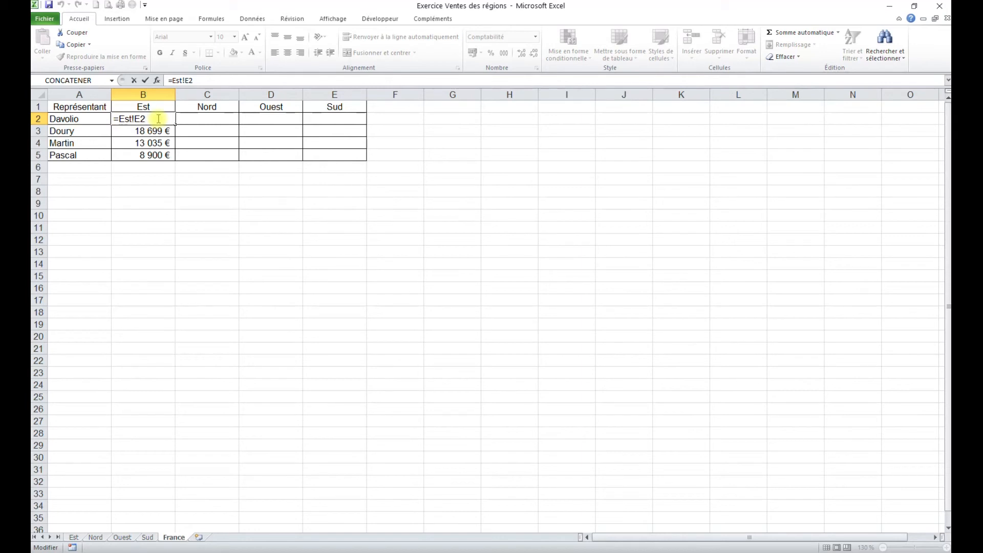
pyautogui.press('Escape')
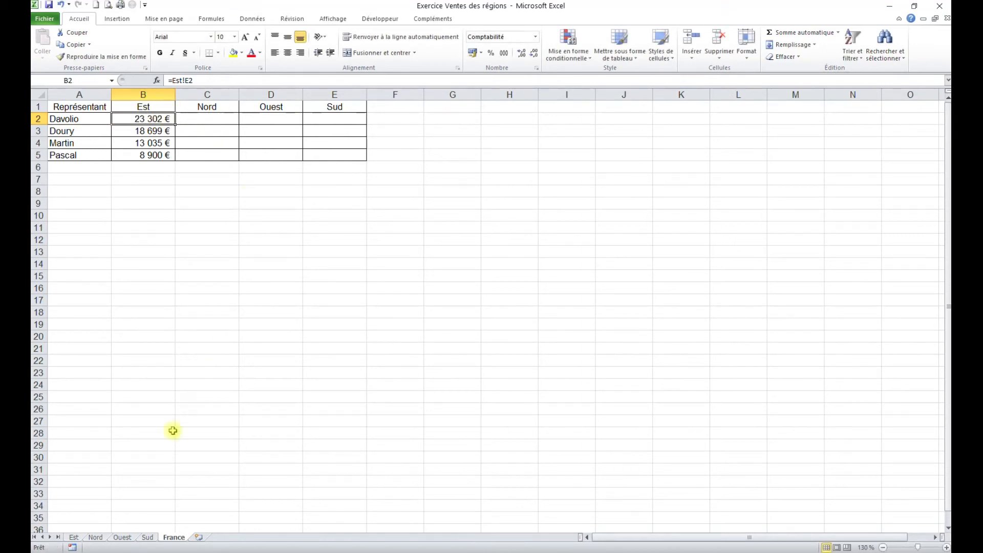
# Copy the Ventes totals E2:E5 from the Nord sheet and paste them as links from C2 on the France sheet
pyautogui.click(95, 537)
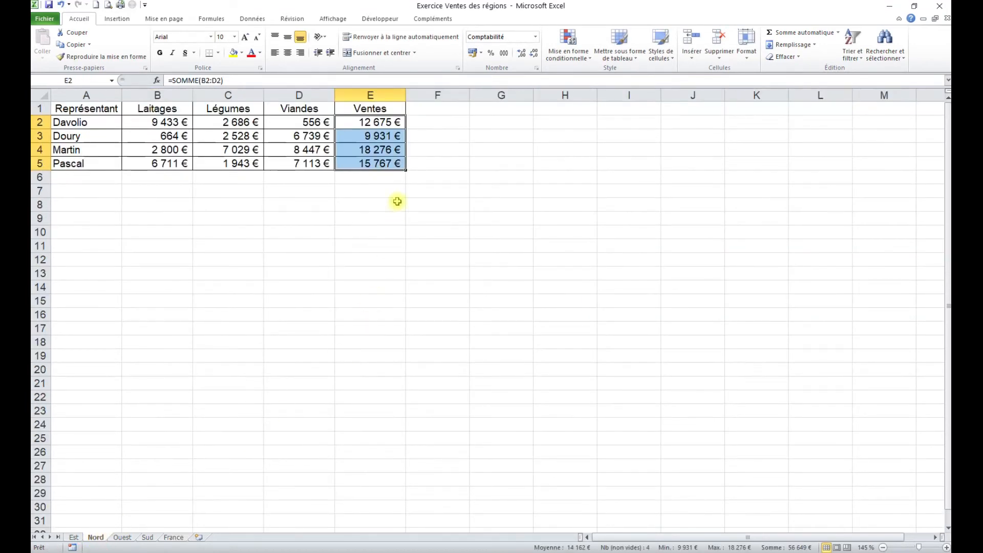
pyautogui.rightClick(385, 135)
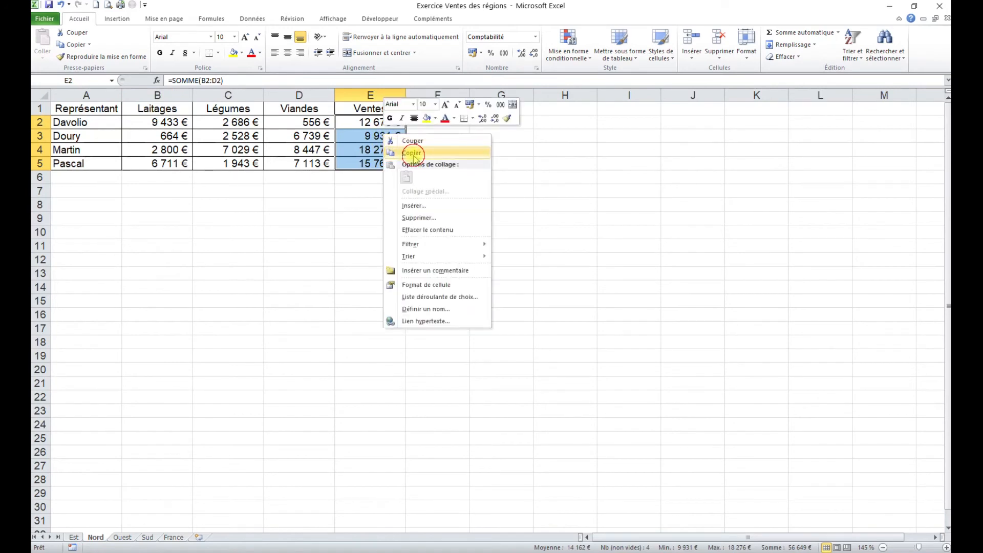
pyautogui.click(413, 153)
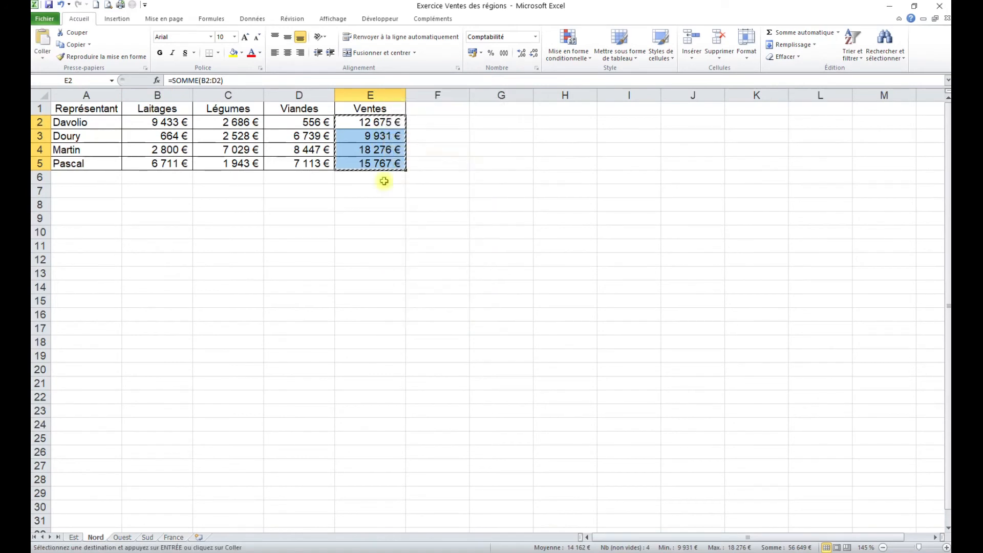
pyautogui.click(174, 537)
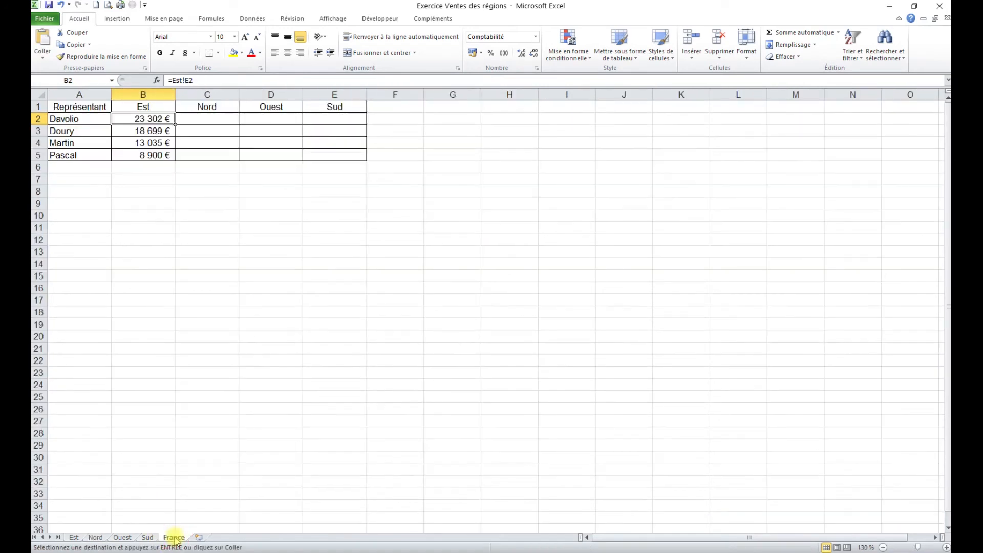
pyautogui.rightClick(218, 119)
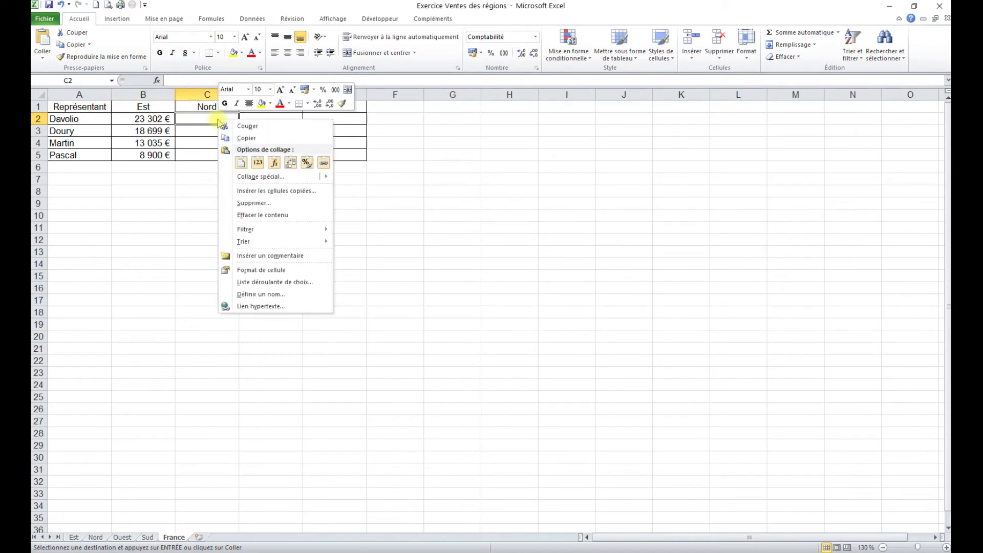
pyautogui.click(324, 163)
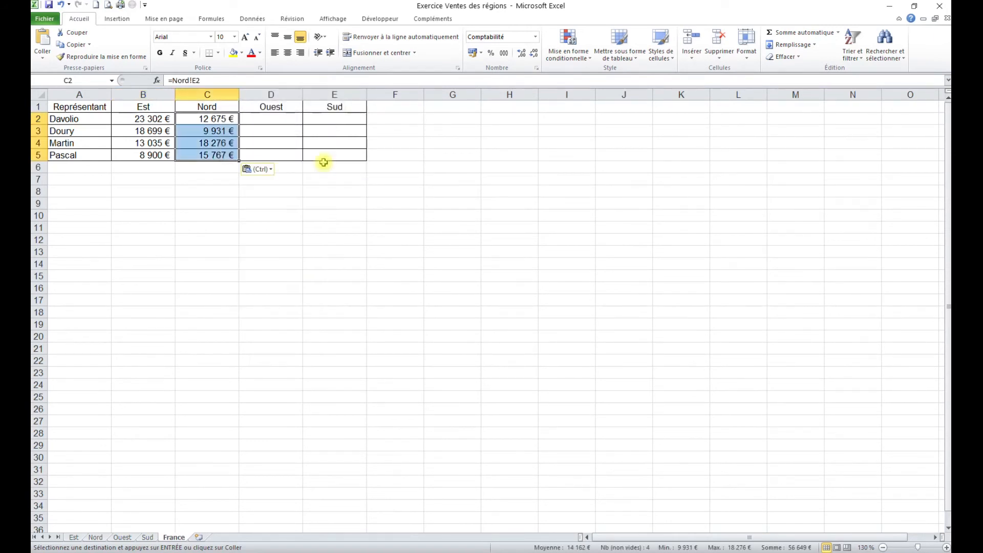
pyautogui.click(245, 312)
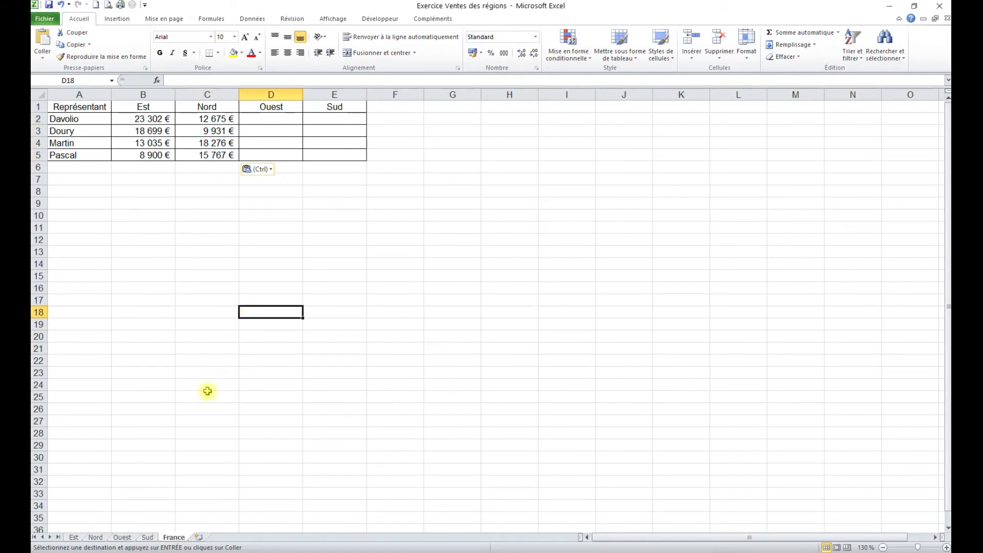
# Copy the Ventes totals E2:E5 from the Ouest sheet and paste them as links from D2 on the France sheet
pyautogui.click(121, 538)
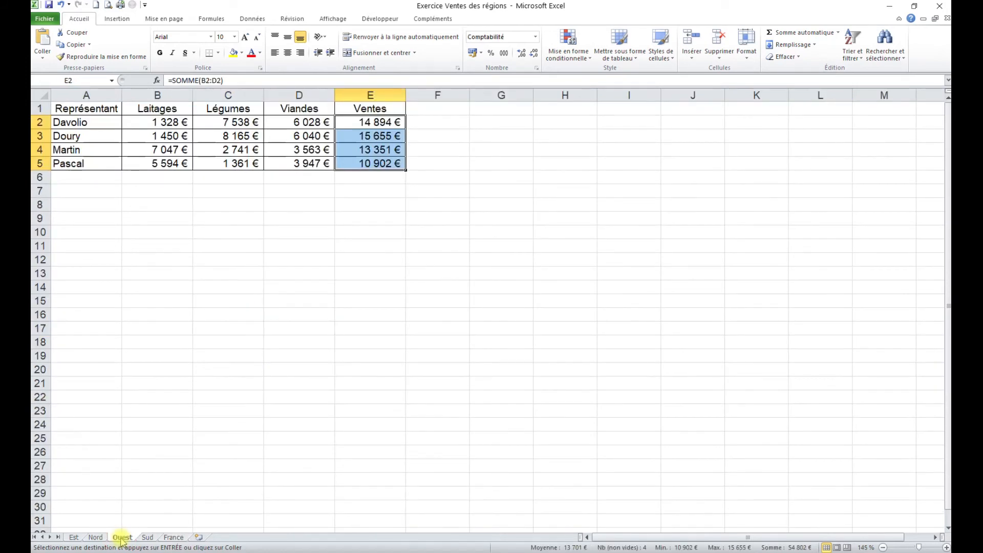
pyautogui.rightClick(385, 137)
pyautogui.click(412, 158)
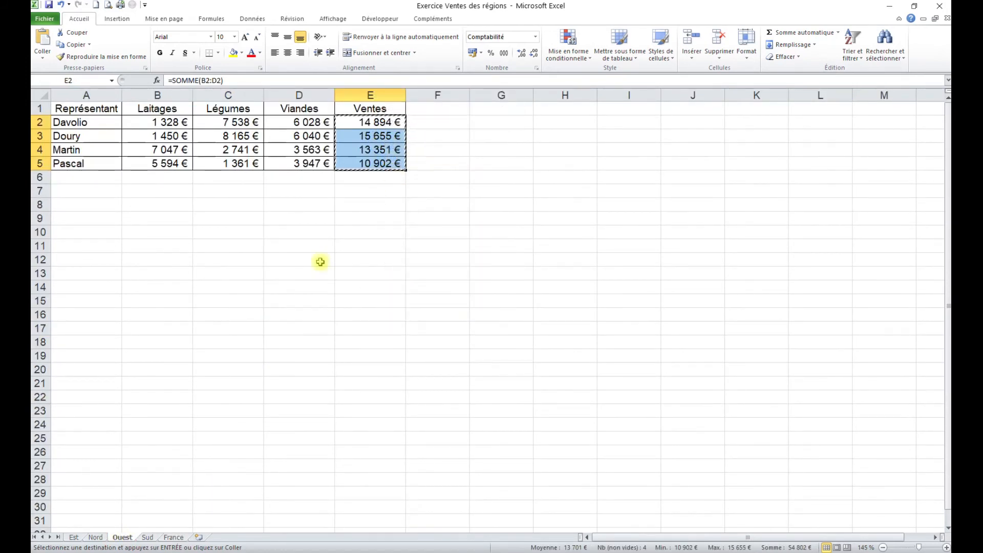
pyautogui.click(174, 537)
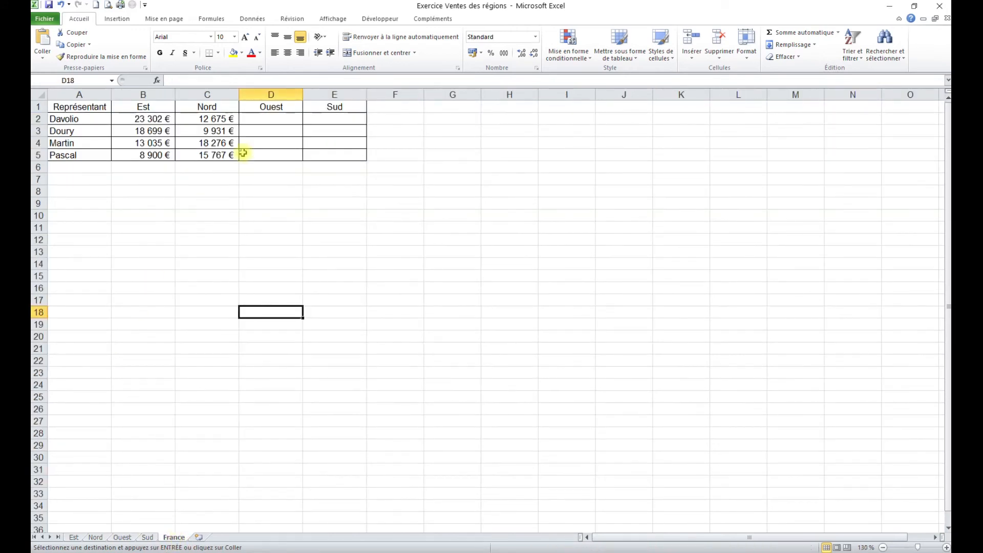
pyautogui.rightClick(273, 119)
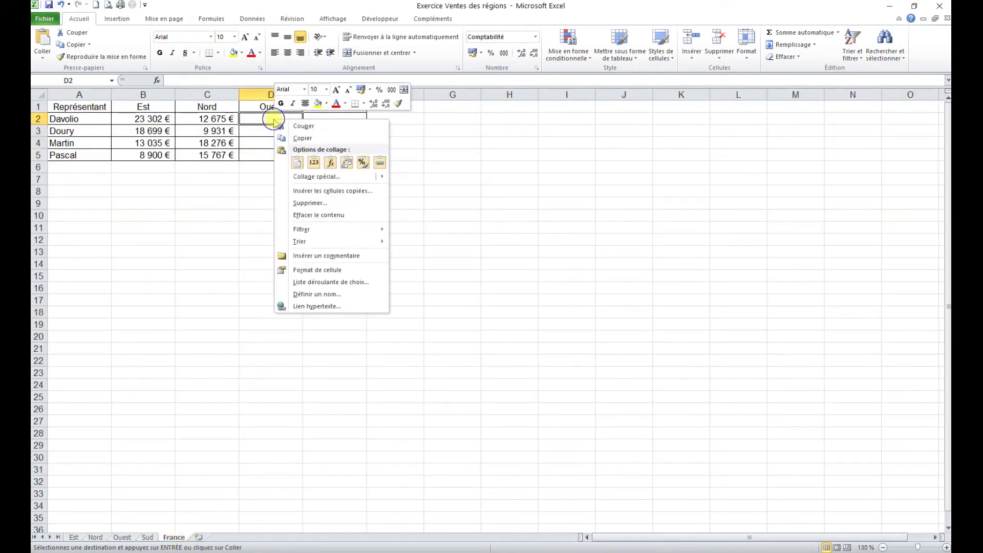
pyautogui.click(381, 164)
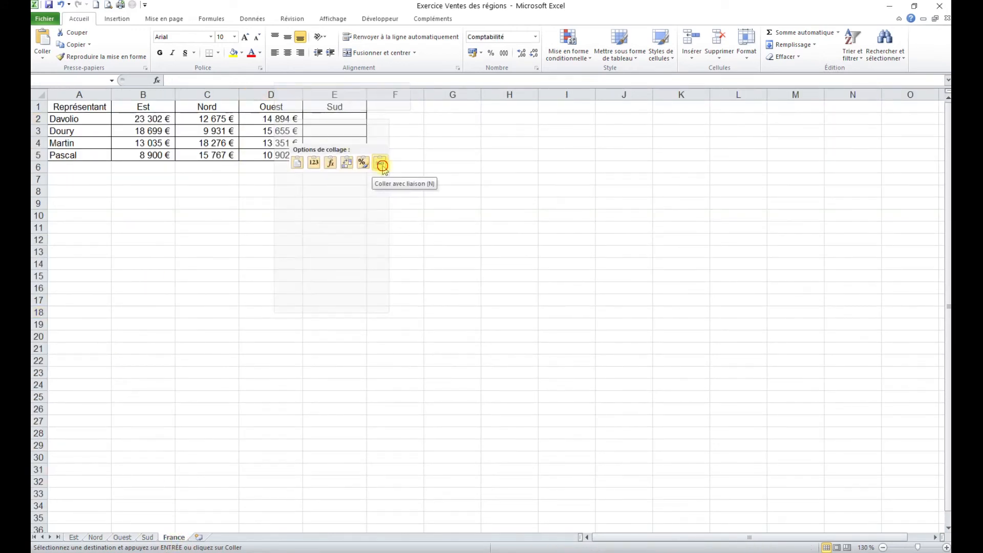
# Copy the Ventes totals E2:E5 from the Sud sheet and paste them as links from E2 on the France sheet
pyautogui.click(147, 537)
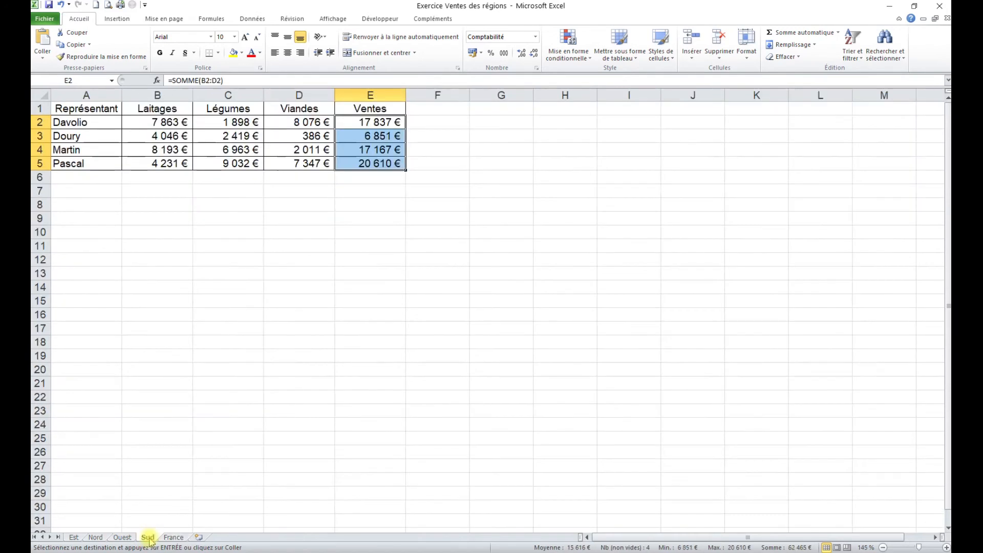
pyautogui.rightClick(373, 123)
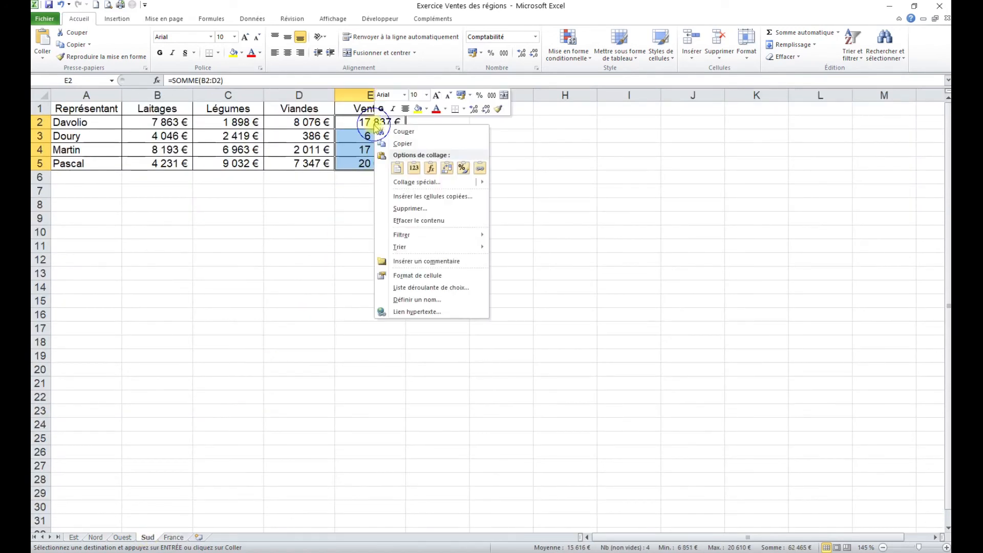
pyautogui.click(397, 145)
pyautogui.click(174, 537)
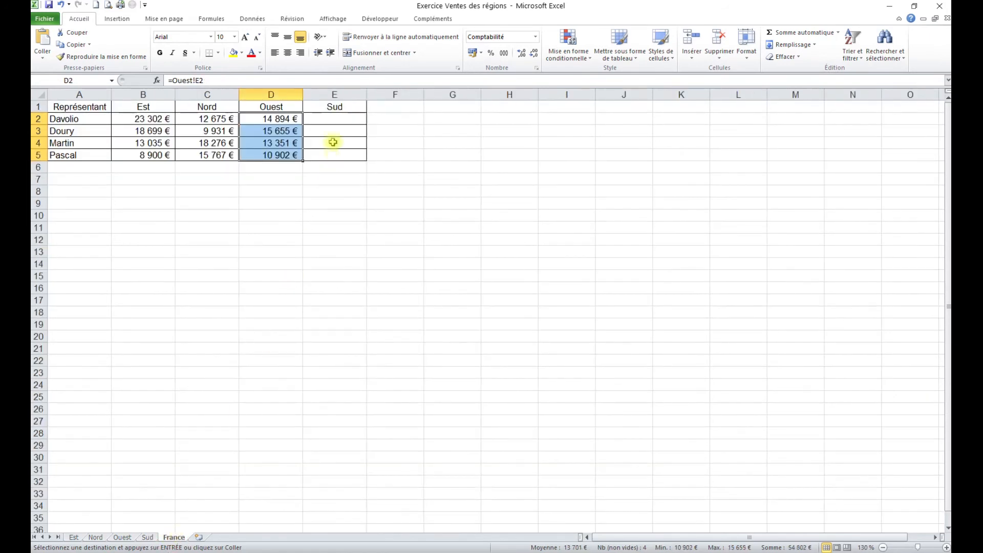
pyautogui.rightClick(334, 119)
pyautogui.click(440, 162)
pyautogui.click(325, 260)
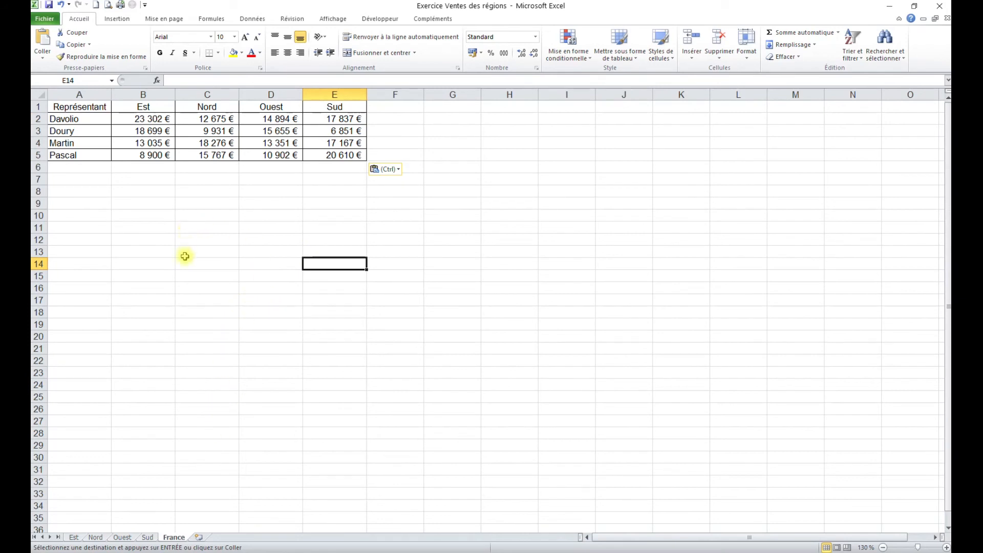
# Set the Laitages amount in B2 of the Est sheet to 0 and check the linked cell B2 on the France sheet
pyautogui.click(74, 537)
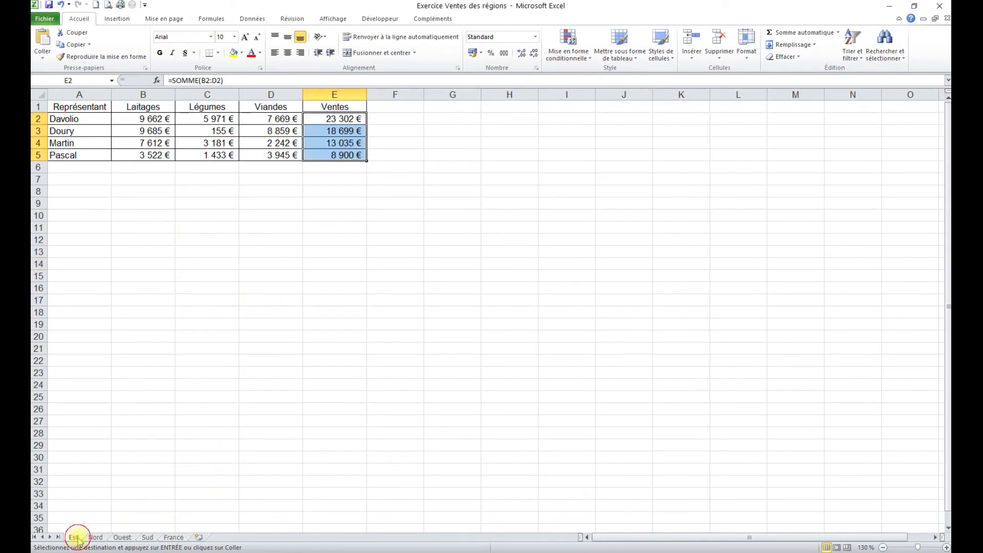
pyautogui.click(151, 119)
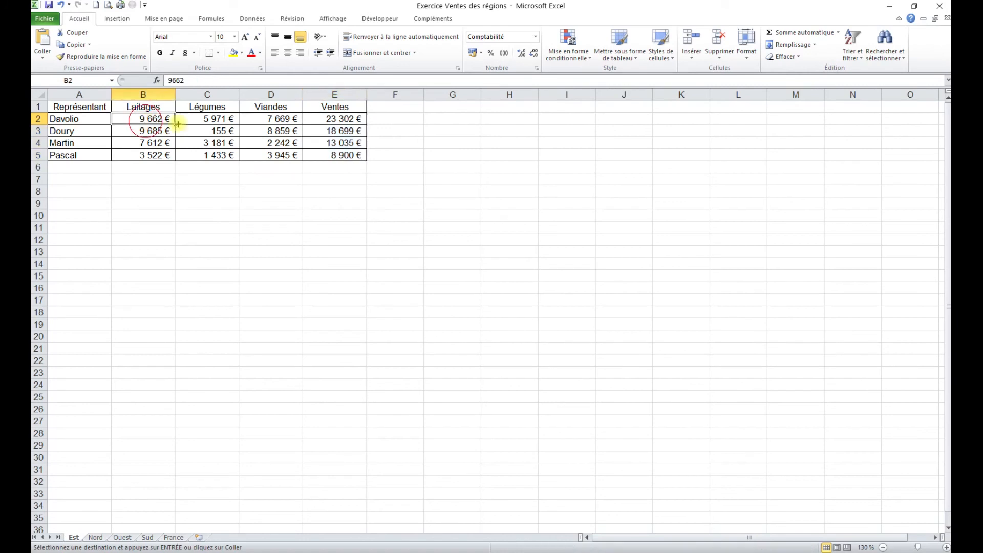
pyautogui.press('Delete')
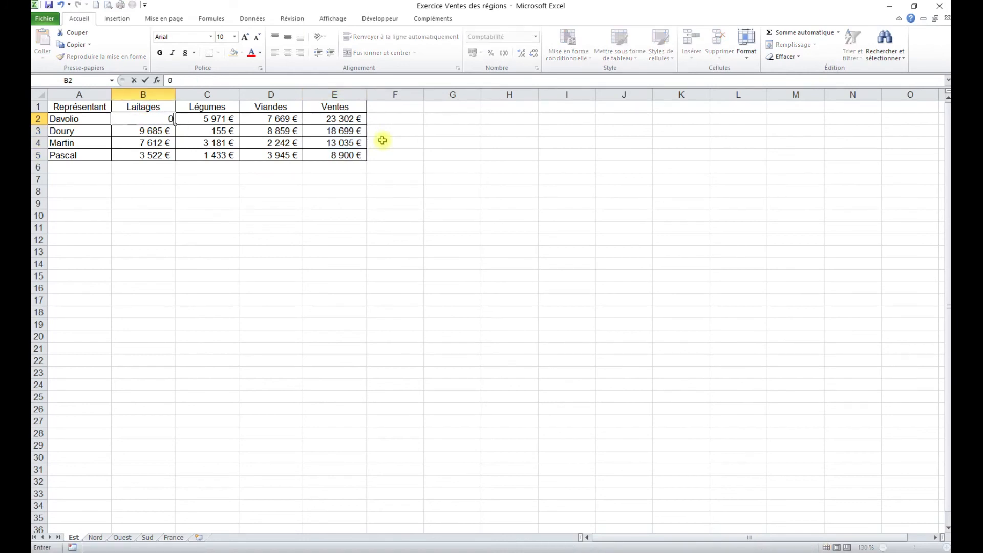
pyautogui.click(344, 154)
pyautogui.click(336, 120)
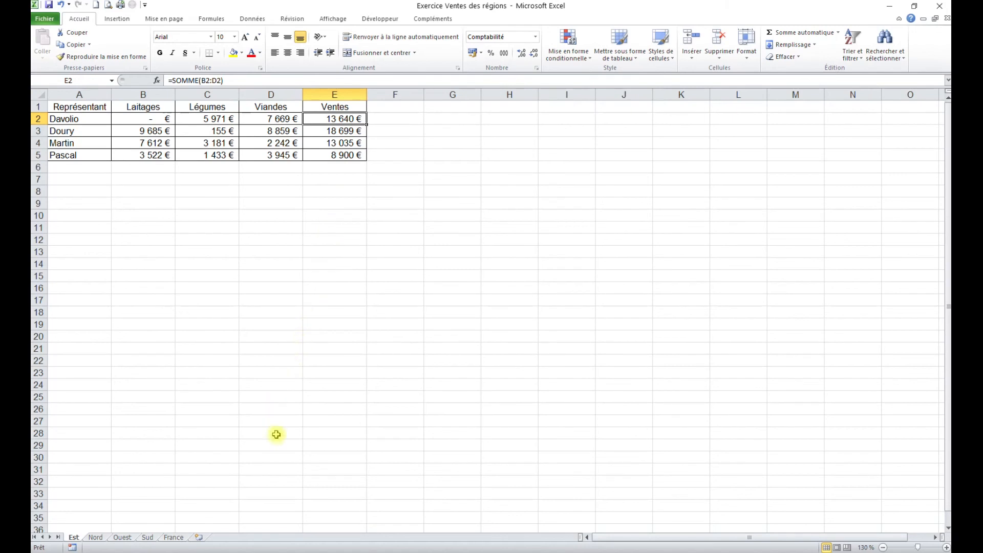
pyautogui.click(174, 537)
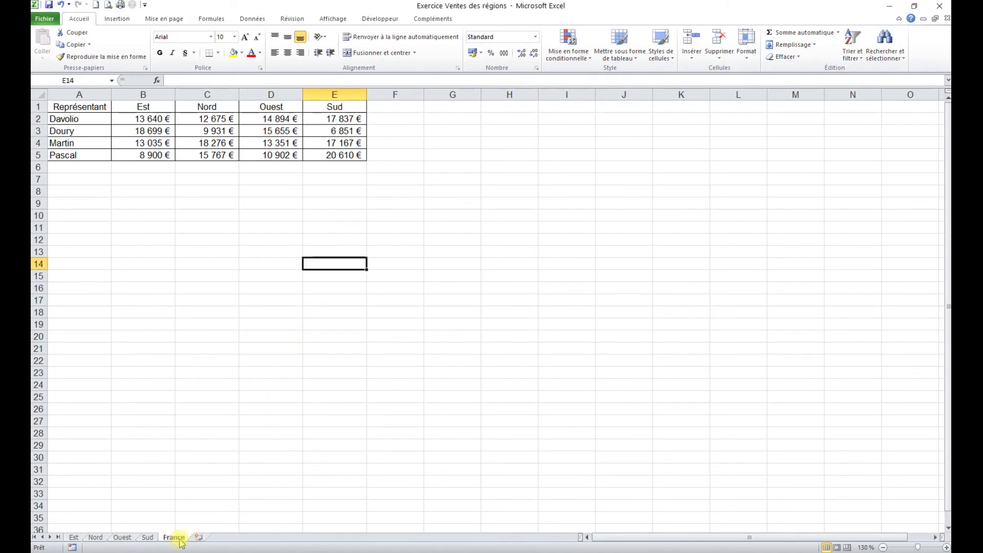
pyautogui.click(165, 124)
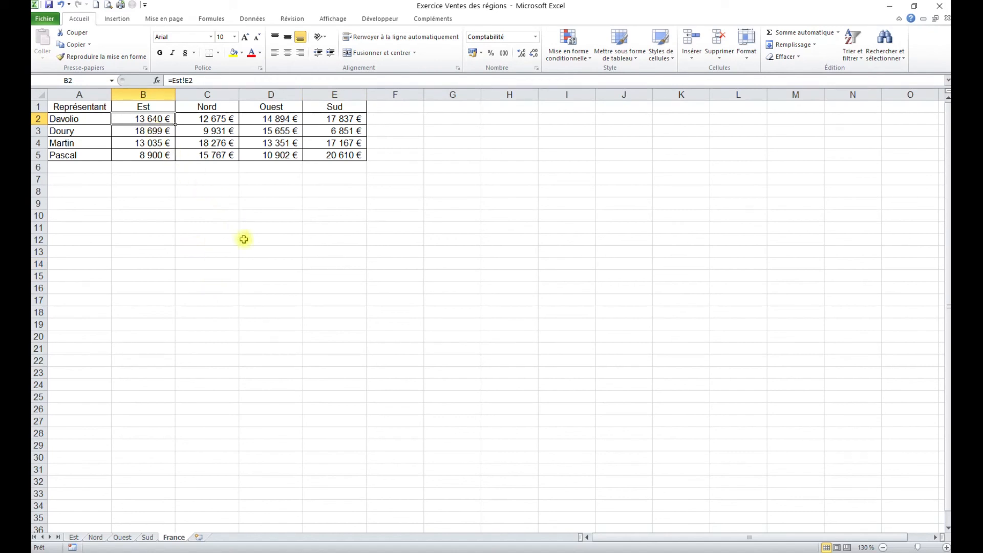
# Replace the Ventes total in E4 of the Nord sheet with 0 and check the linked cell C4 on the France sheet
pyautogui.click(95, 539)
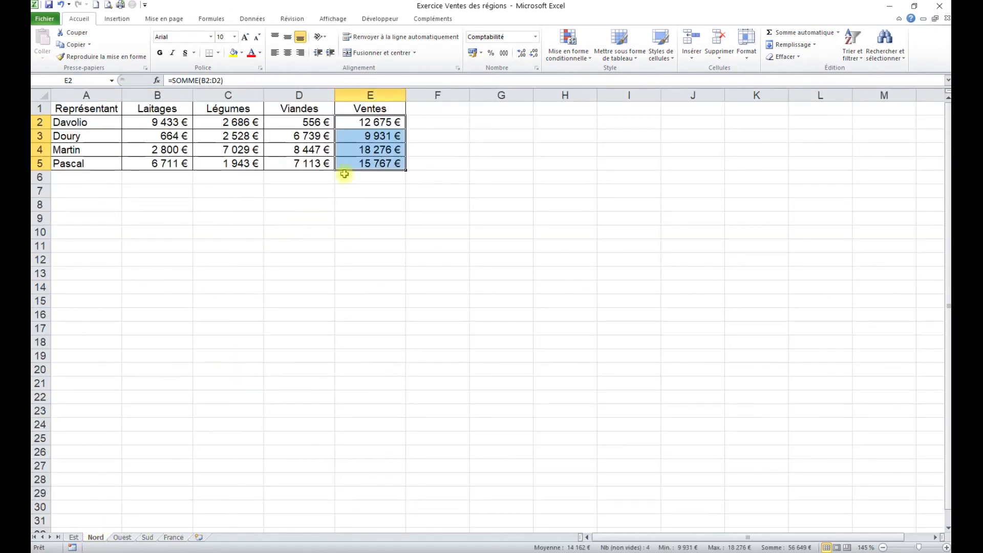
pyautogui.click(372, 148)
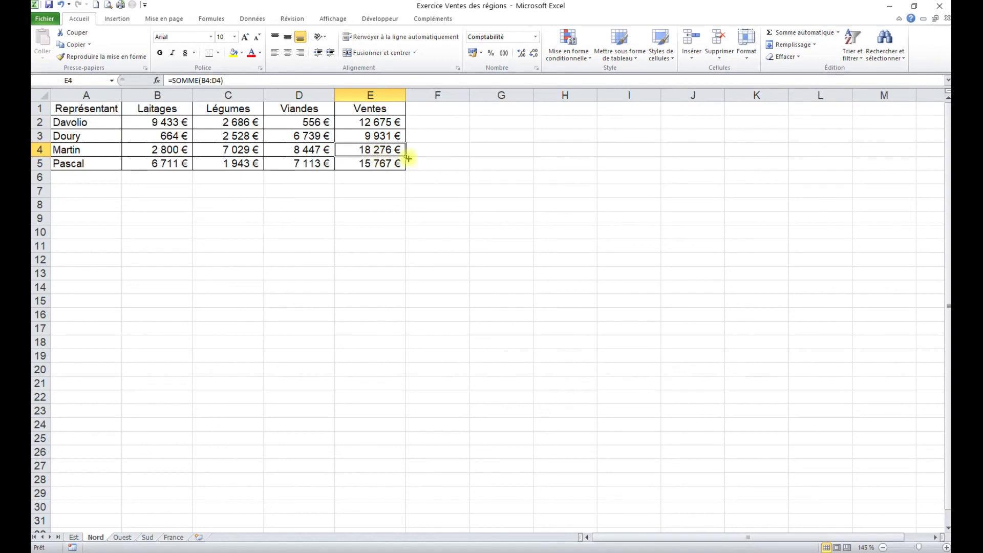
pyautogui.press('BackSpace')
pyautogui.click(401, 231)
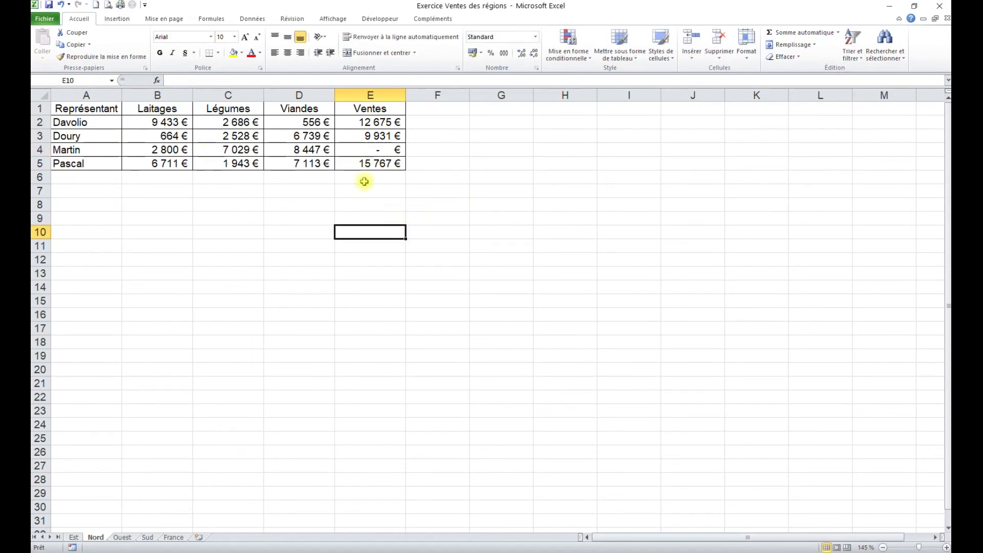
pyautogui.click(176, 537)
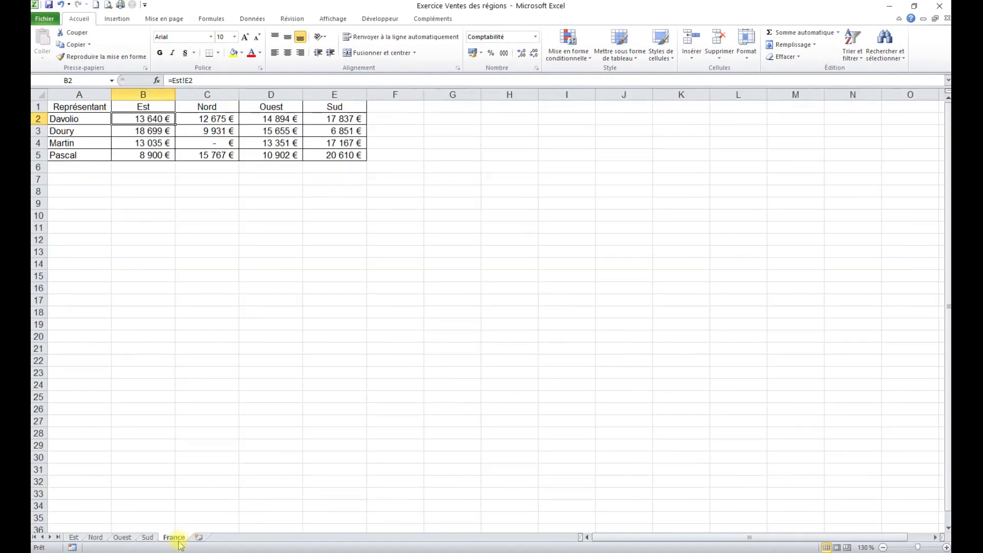
pyautogui.click(217, 148)
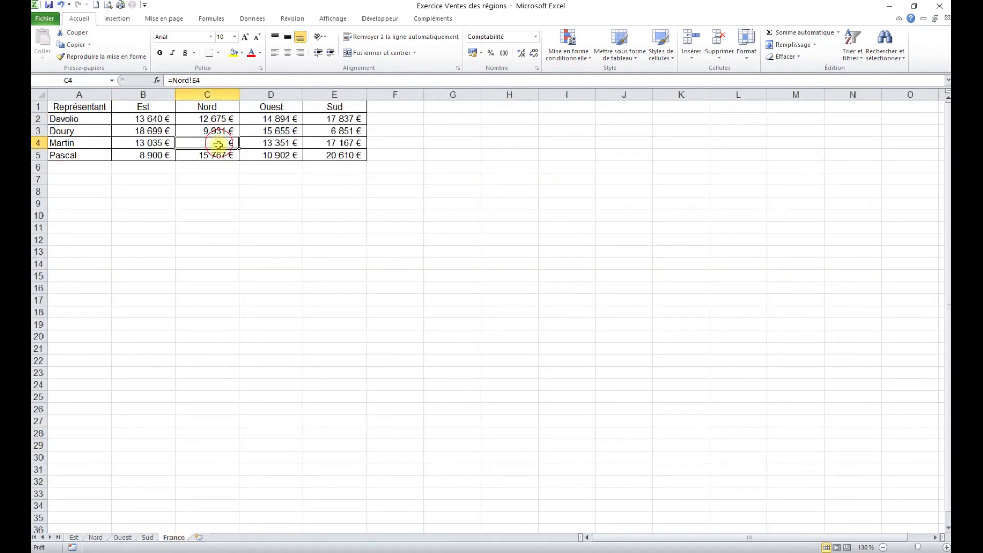
pyautogui.click(122, 537)
pyautogui.click(387, 331)
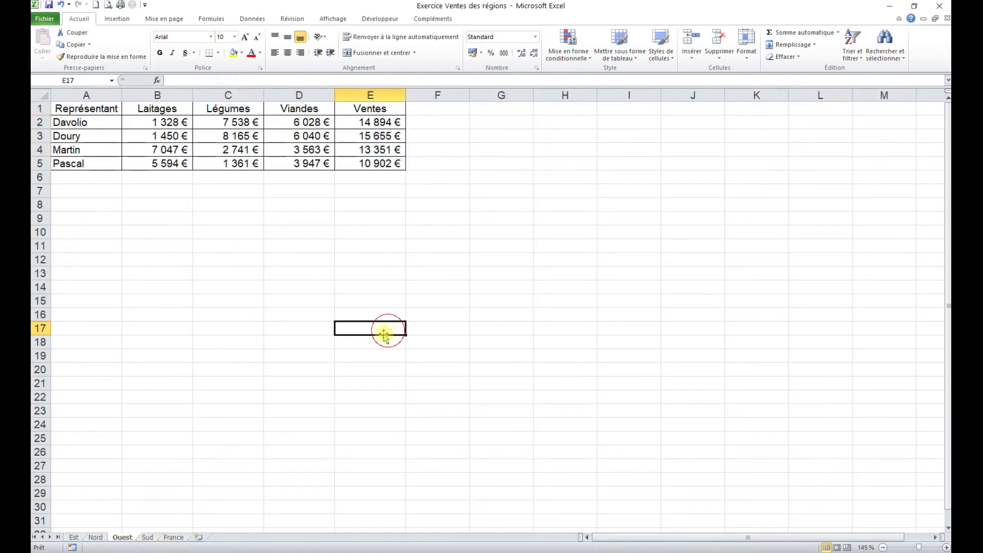
pyautogui.click(274, 290)
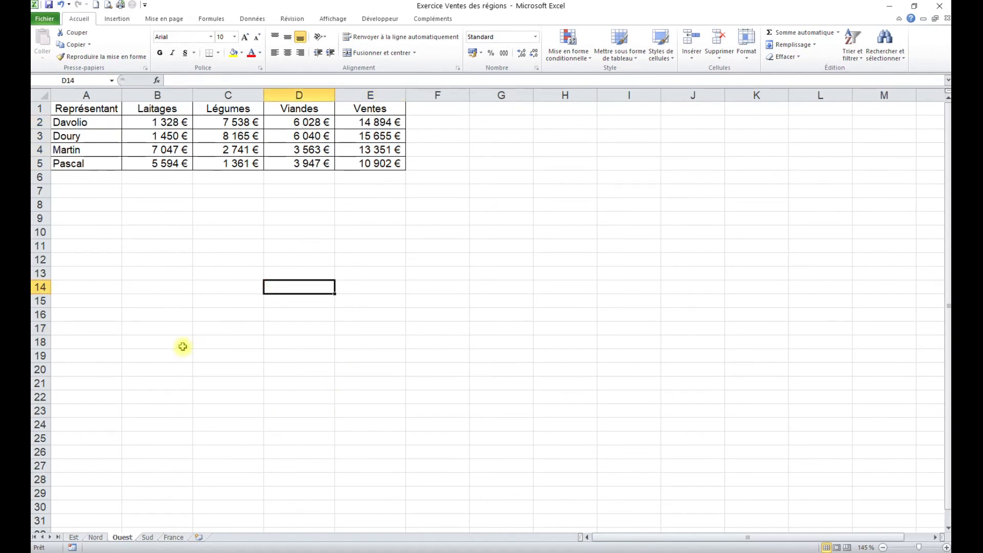